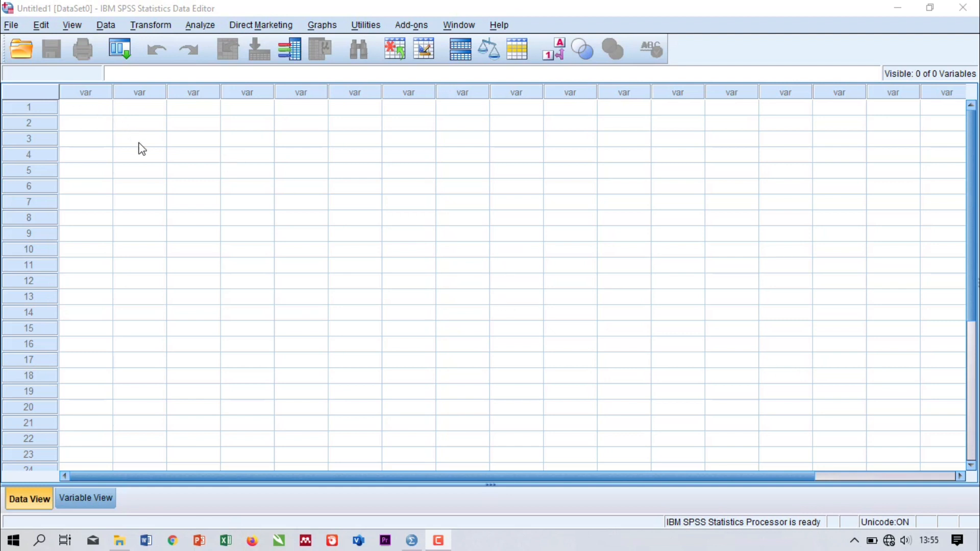
Start opening a data file, browsing the Downloads folder with the file type set to Excel (*.xls, *.xlsx, *.xlsm).
left_click(11, 26)
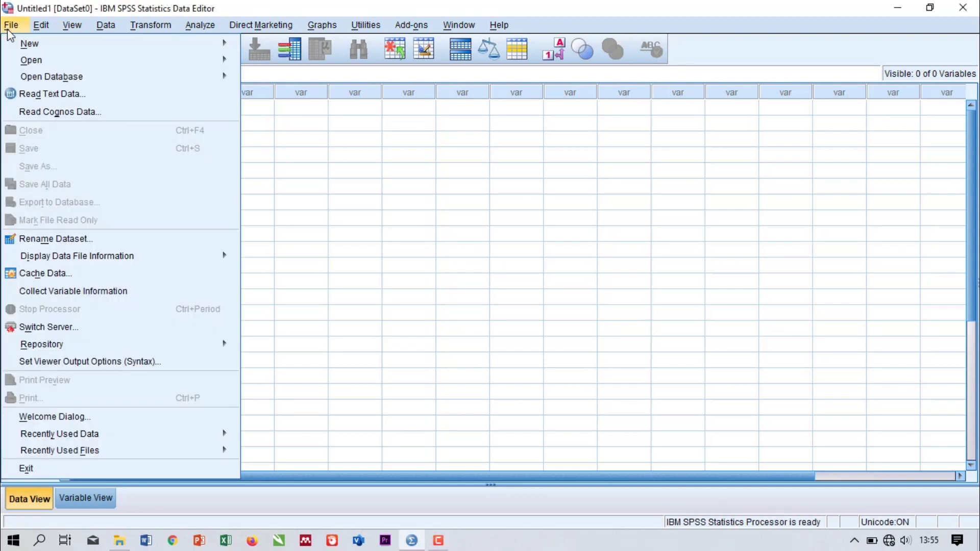
mouse_move(35, 60)
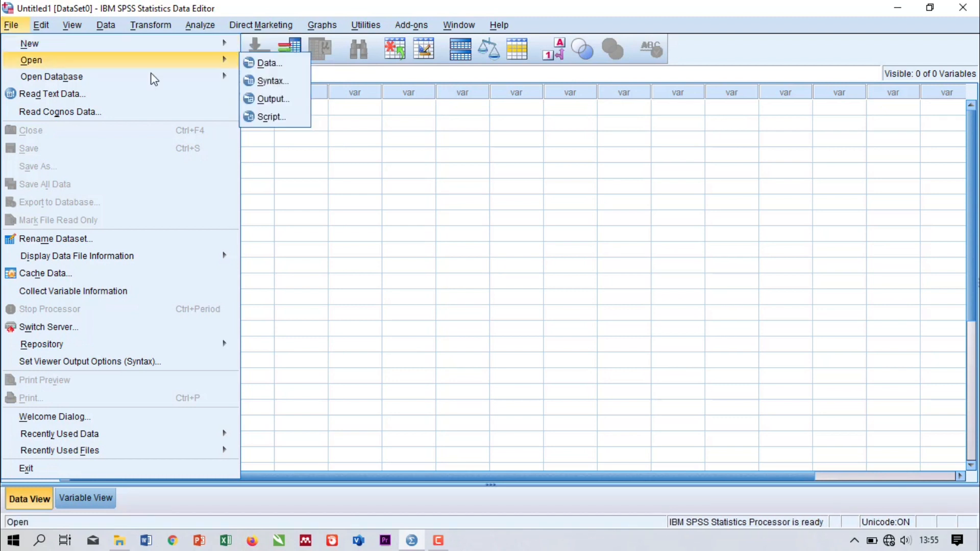
left_click(261, 64)
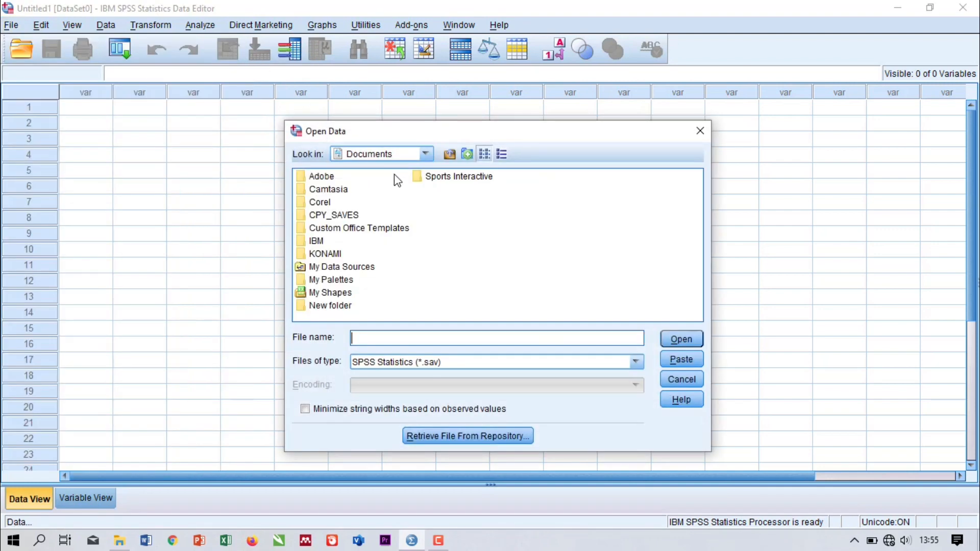
left_click(425, 154)
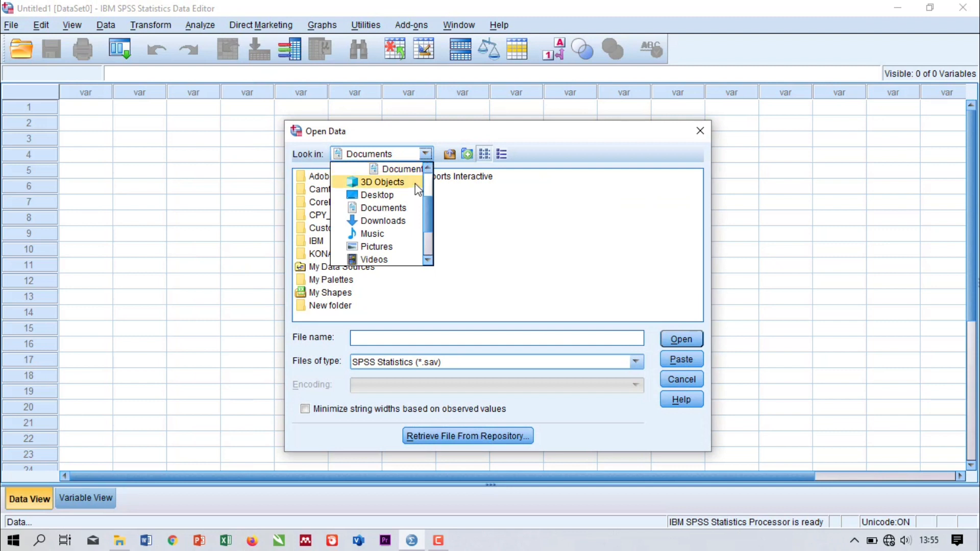
mouse_move(427, 207)
left_mouse_down()
mouse_move(428, 226)
mouse_move(428, 203)
left_mouse_up()
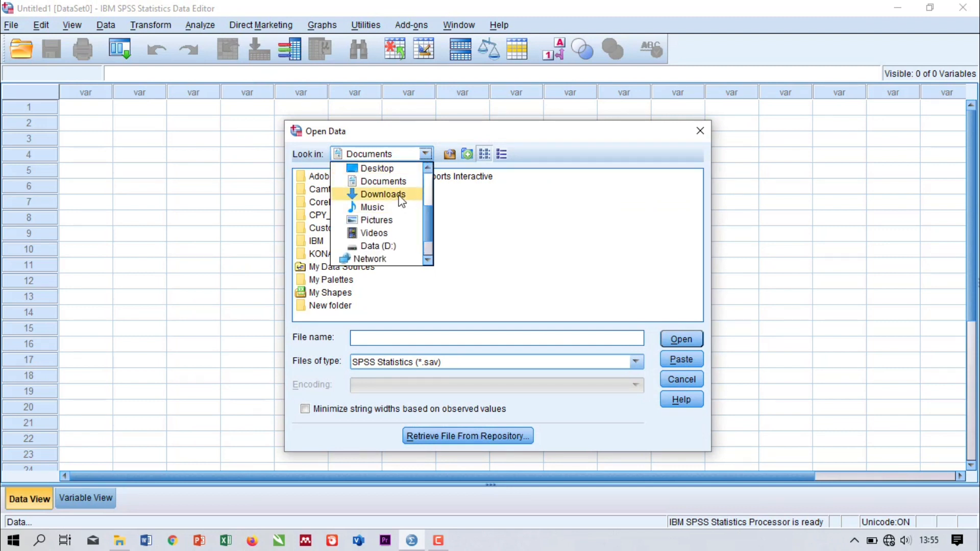
left_click(383, 194)
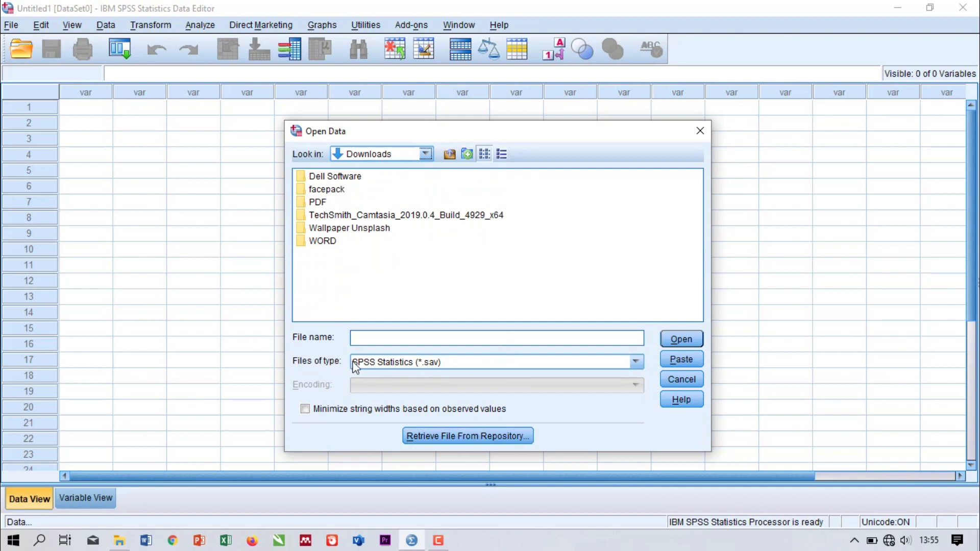
left_click(456, 362)
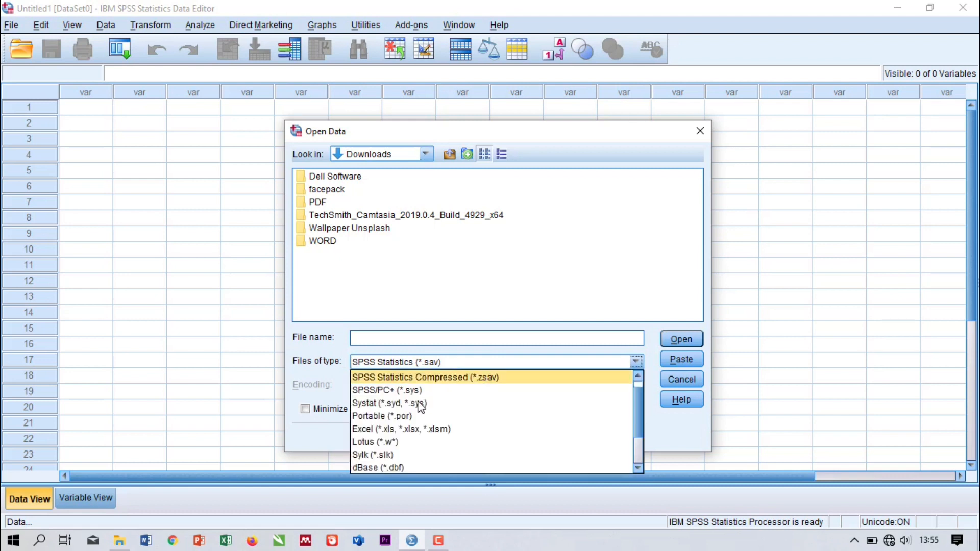
left_click(407, 430)
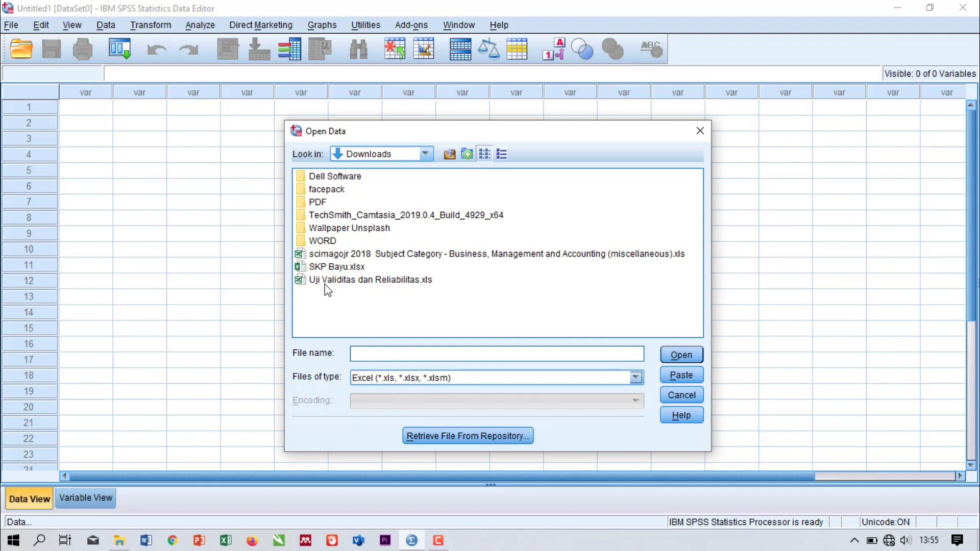
Import Uji Validitas dan Reliabilitas.xls from worksheet Form Responses 1, reading variable names from the first row of data.
left_click(387, 284)
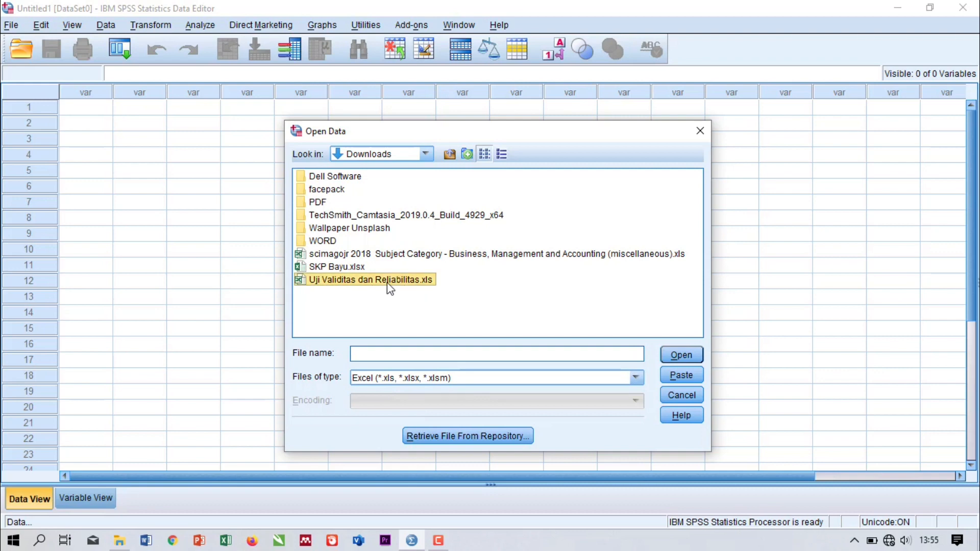
left_click(684, 357)
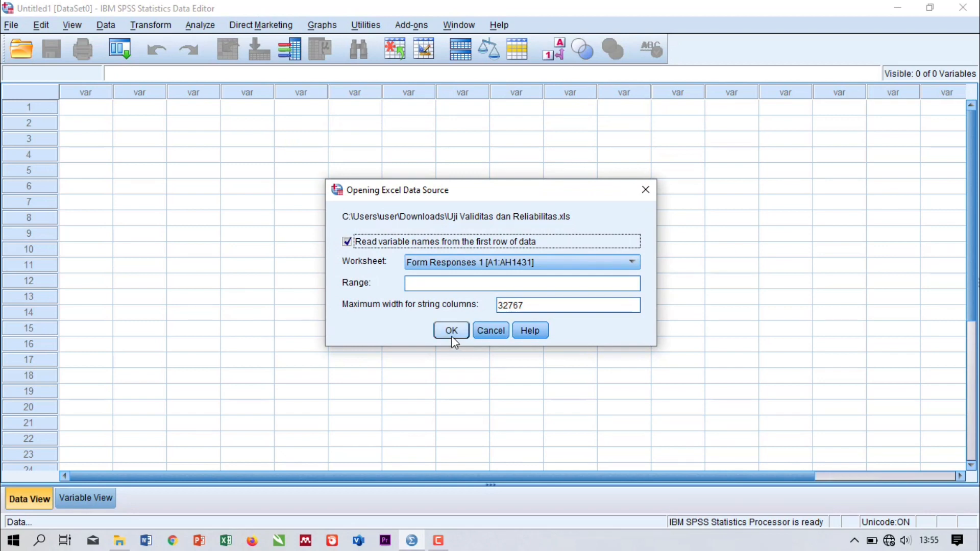
left_click(452, 329)
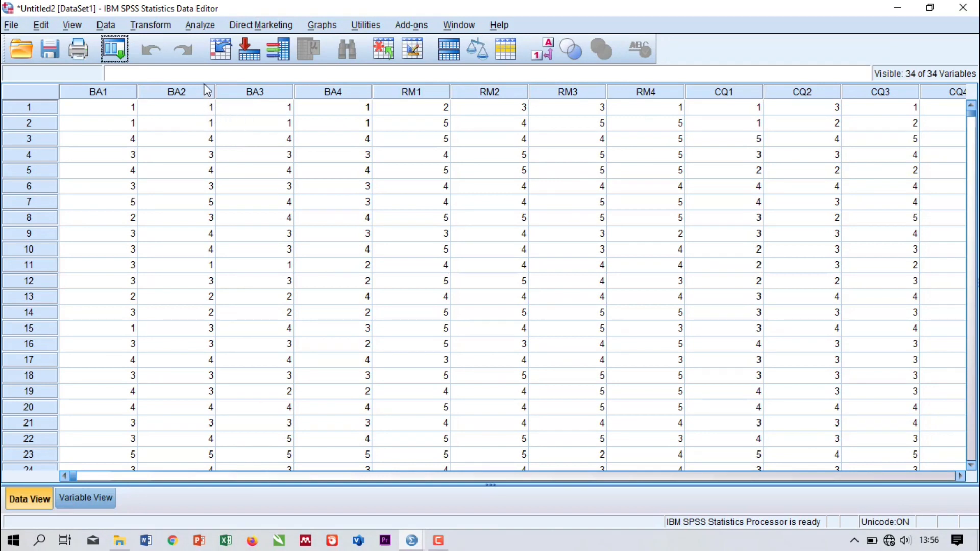
Set up a Reliability Analysis with BA1, BA2, BA3 and BA4 as the items.
left_click(198, 27)
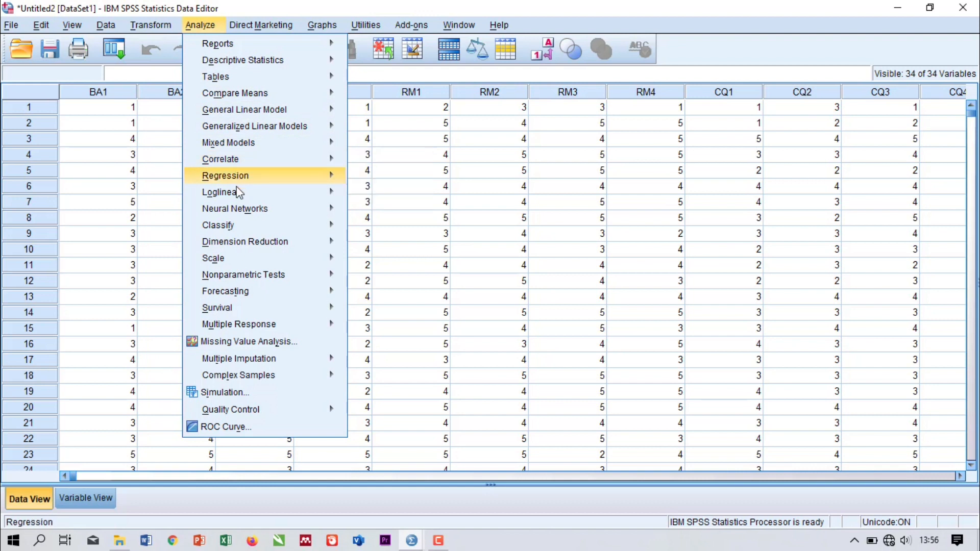
mouse_move(241, 264)
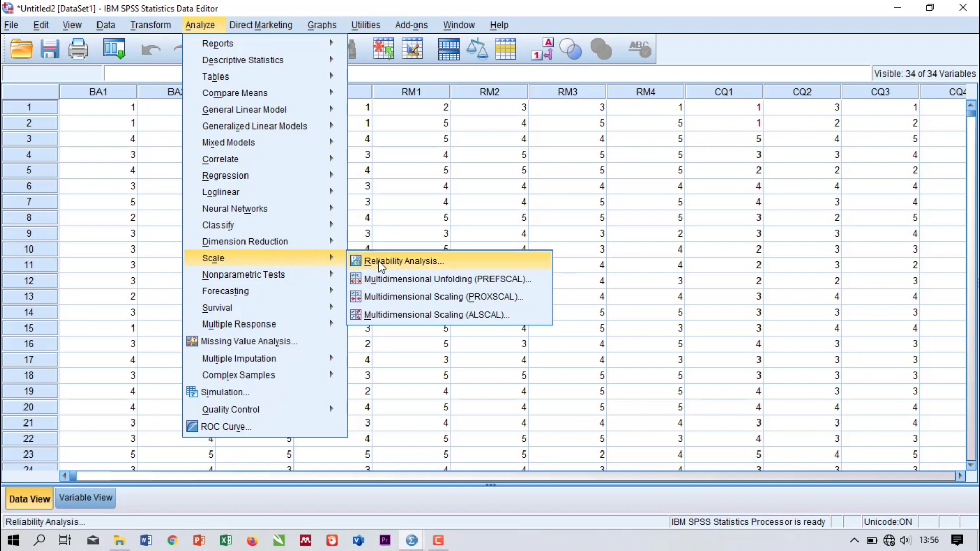
left_click(391, 263)
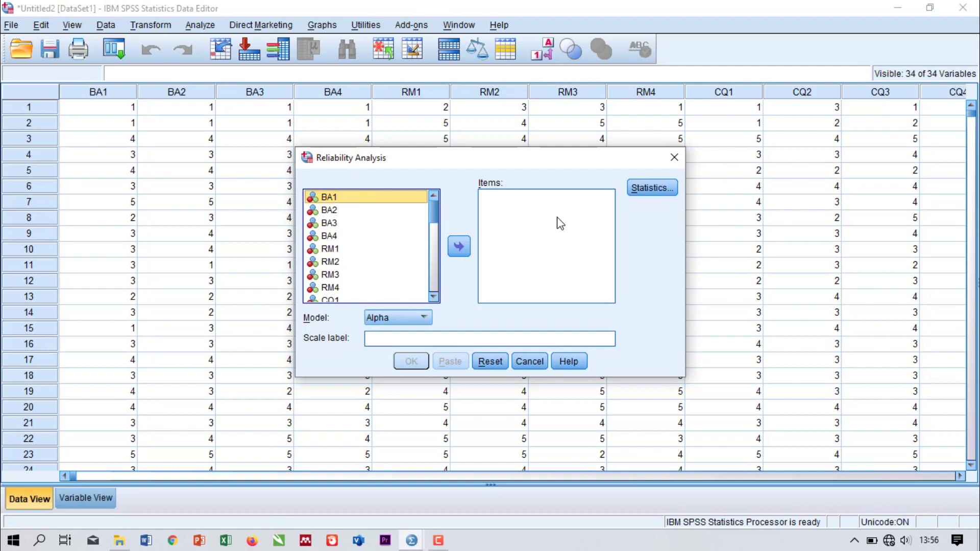
left_click(333, 213, "shift")
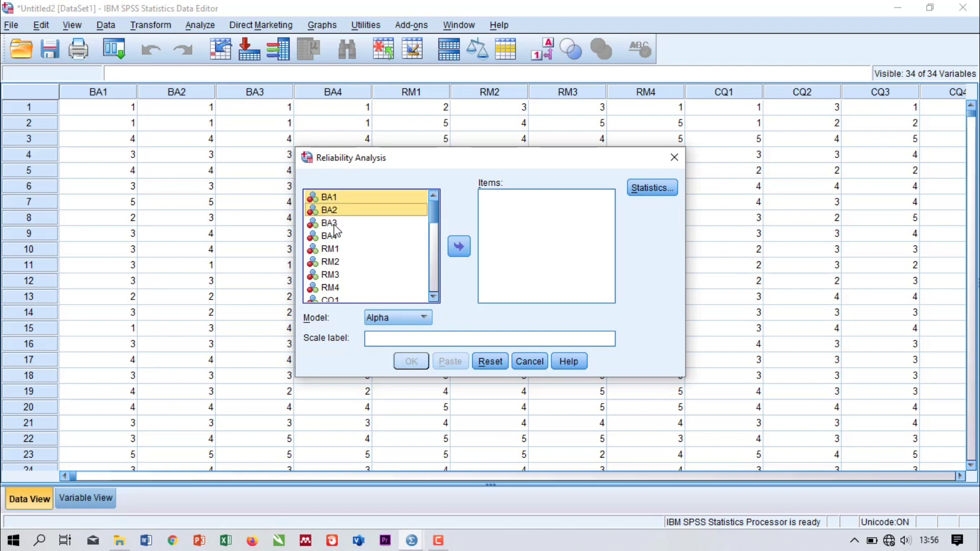
left_click(335, 227, "shift")
left_click(334, 237, "shift")
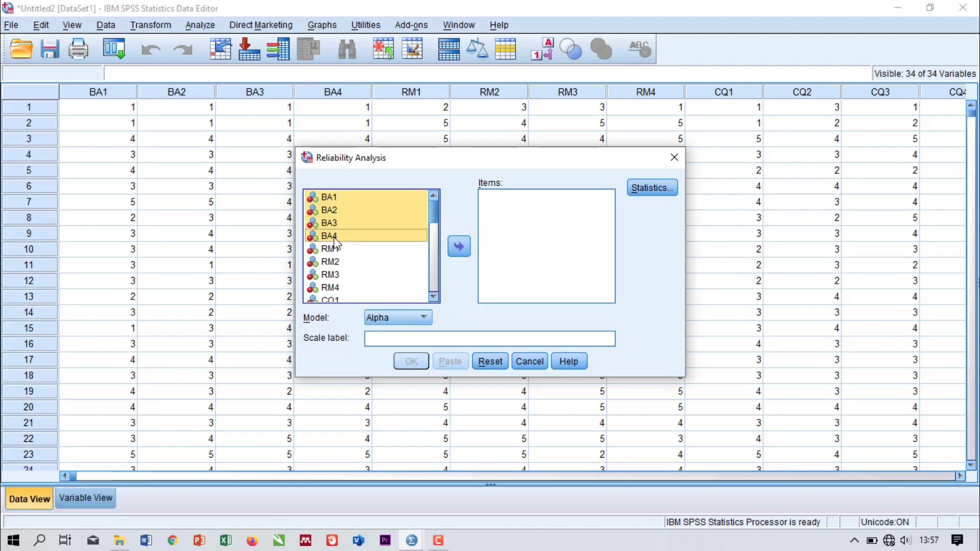
left_click(458, 250)
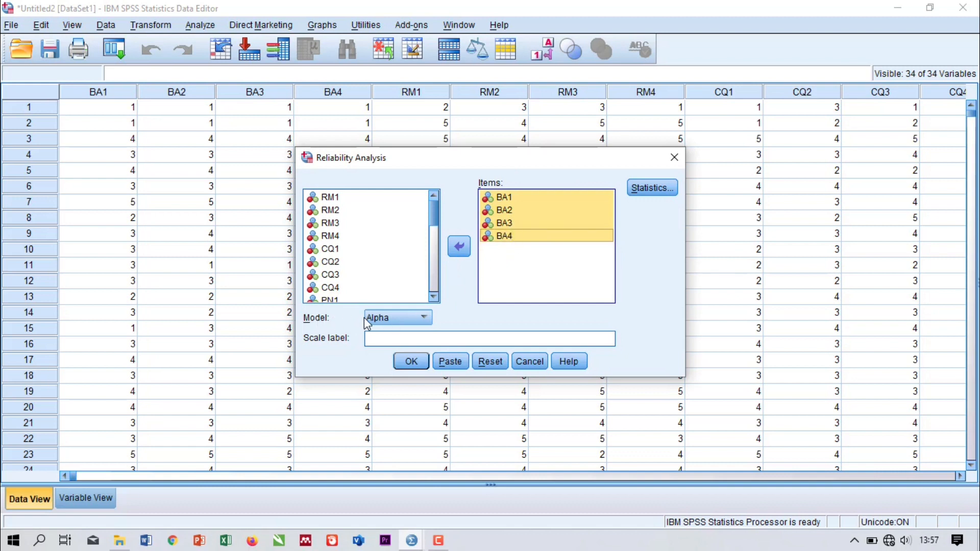
Choose the Alpha model and run the reliability analysis for the BA items.
left_click(390, 322)
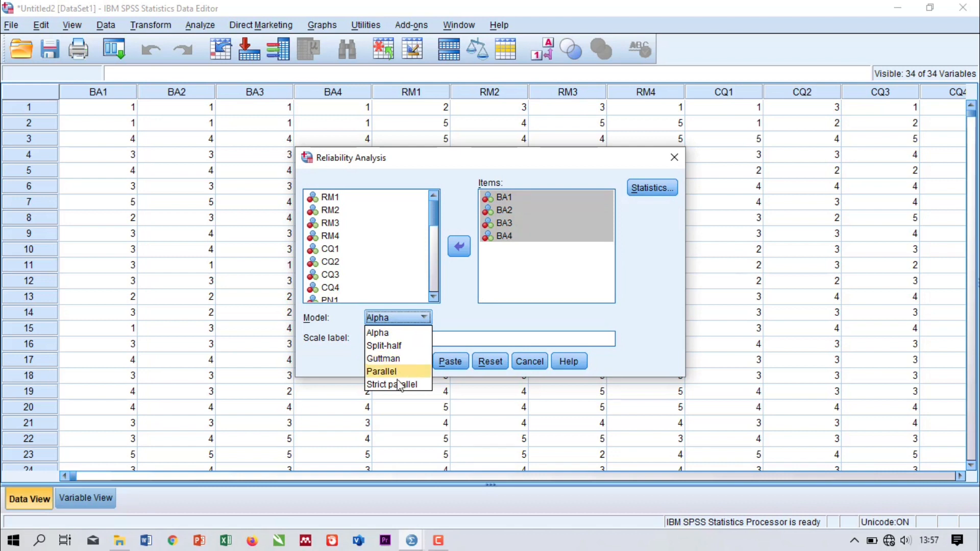
left_click(387, 334)
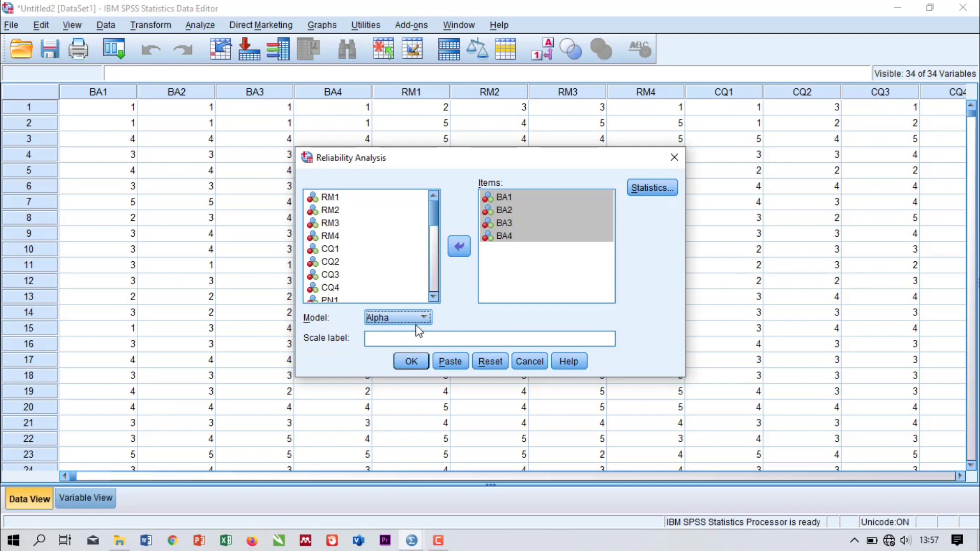
left_click(412, 362)
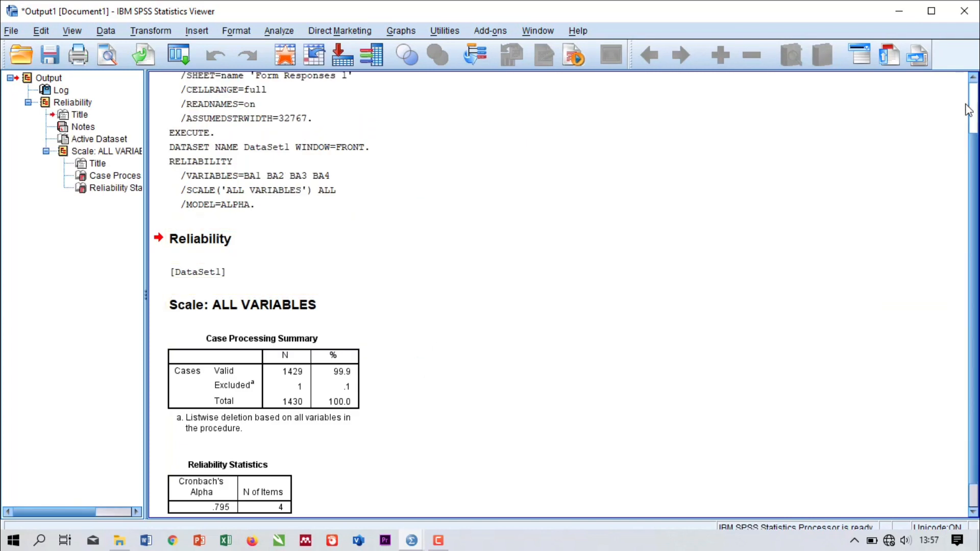
Examine Cronbach's Alpha in the Reliability Statistics table for the BA items and return to the data set.
scroll(971, 151, "down", 2)
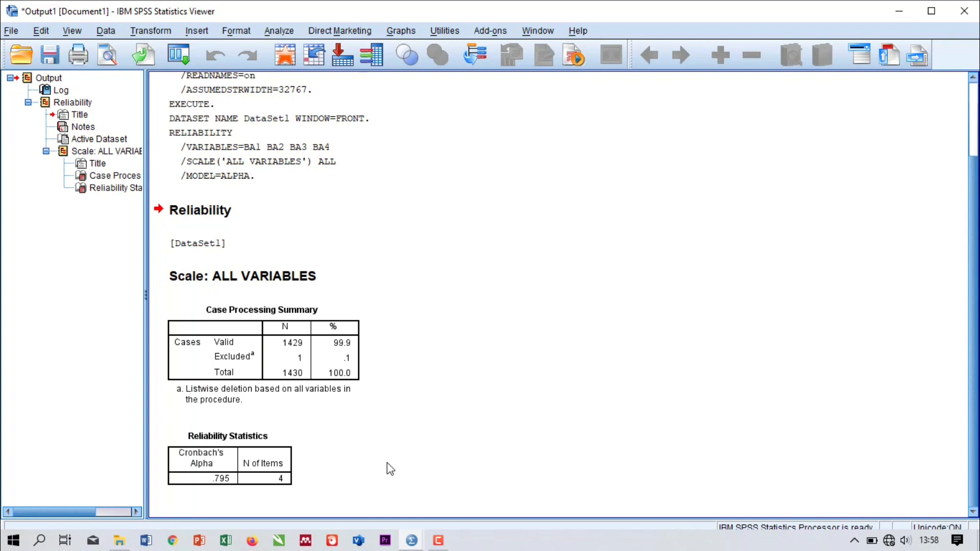
left_click(271, 453)
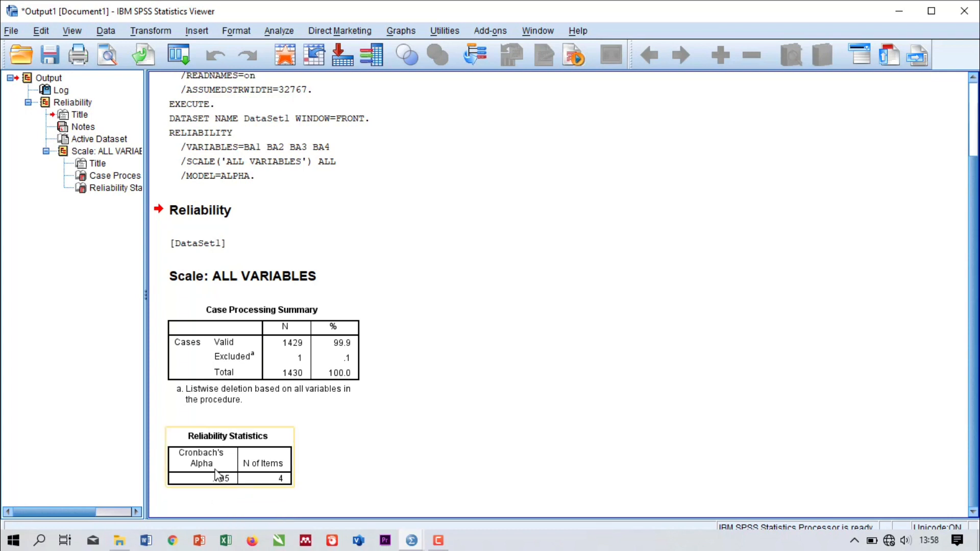
left_click(222, 492)
left_click(226, 480)
left_click(201, 494)
left_click(215, 476)
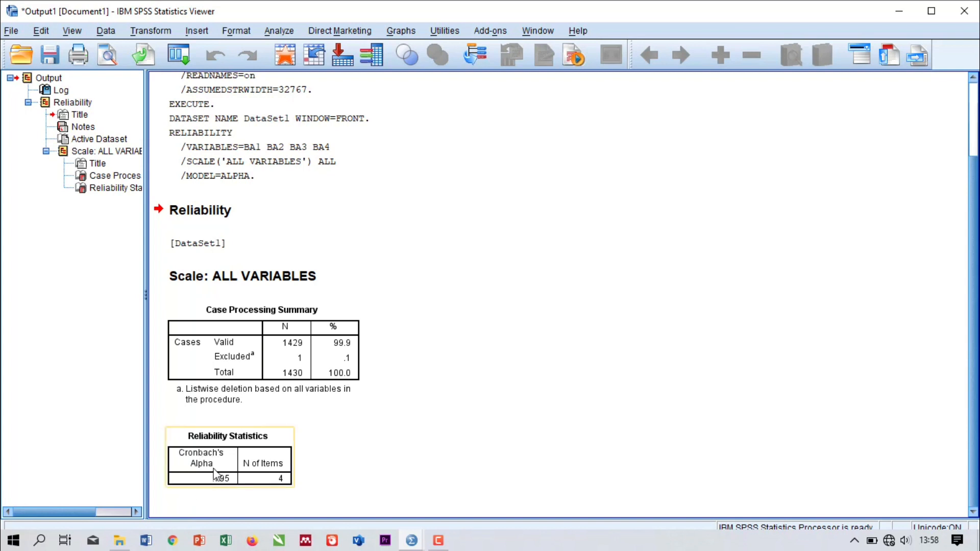
left_click(250, 456)
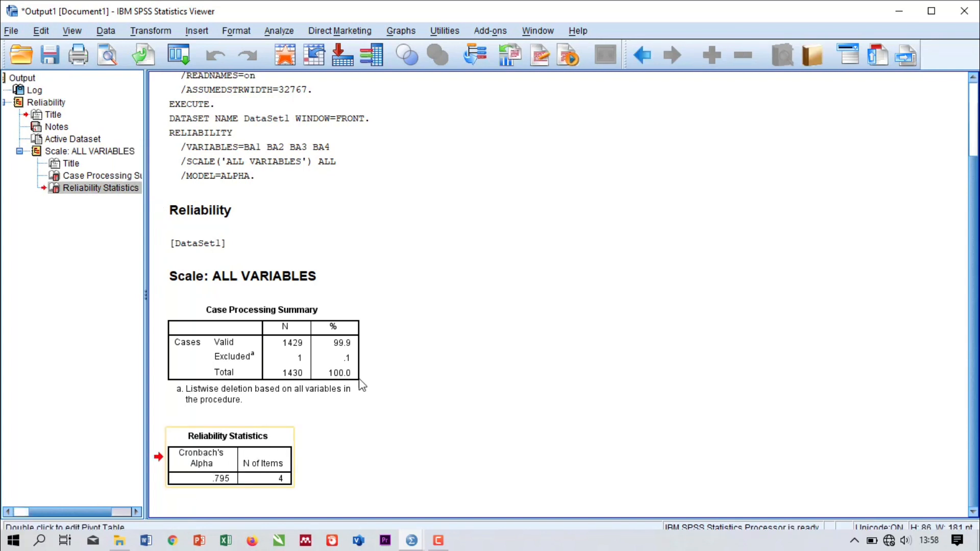
left_click(900, 9)
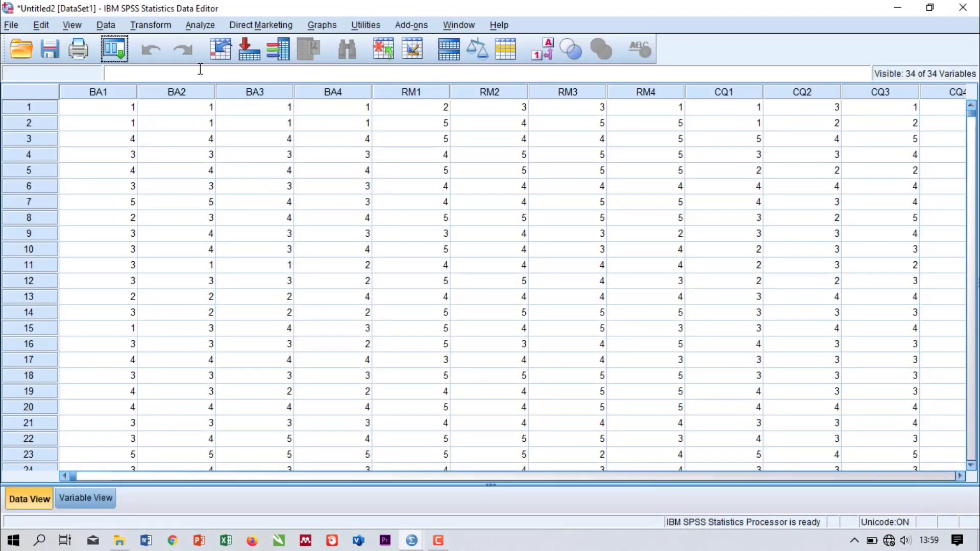
Reopen the Reliability Analysis and remove BA1 through BA4 from its items.
left_click(198, 30)
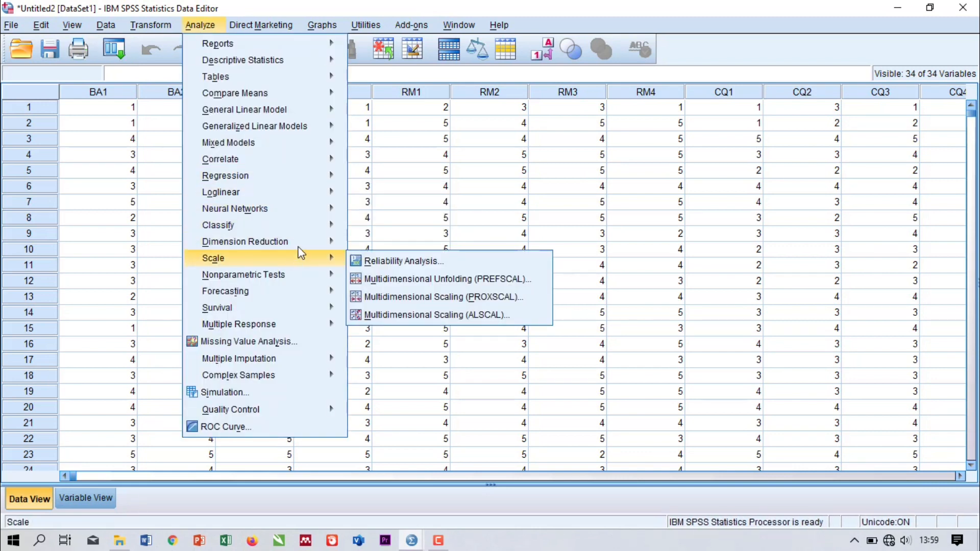
mouse_move(317, 261)
left_click(364, 262)
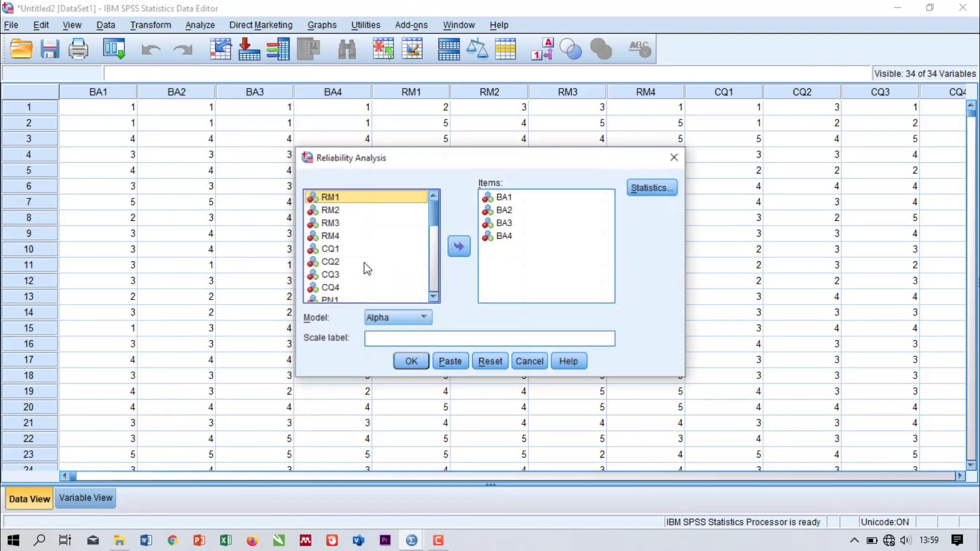
left_click(508, 201)
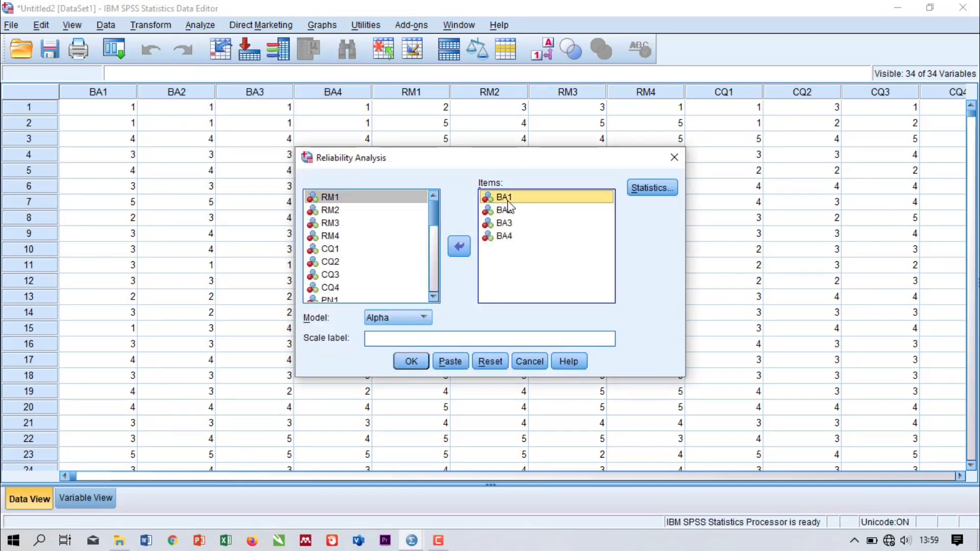
left_click(508, 213, "shift")
left_click(508, 224, "shift")
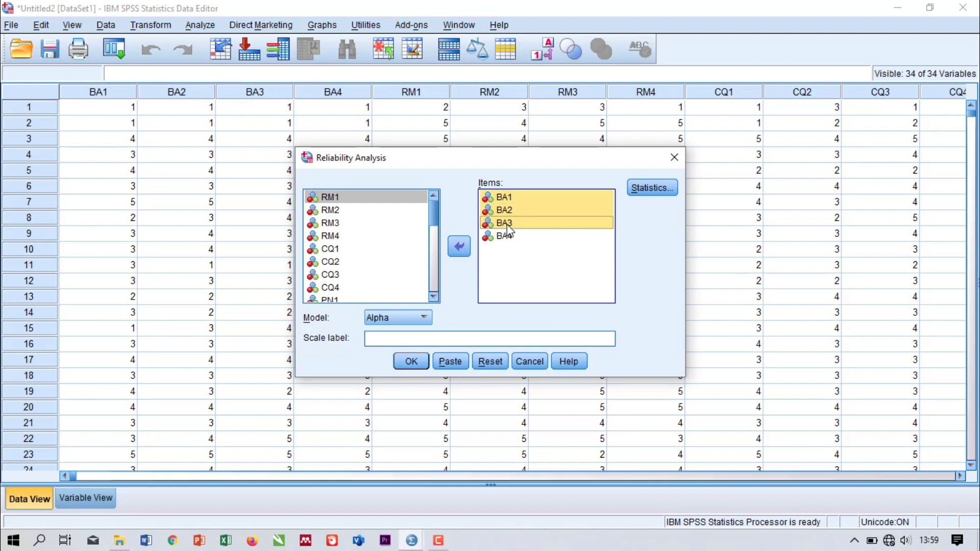
left_click(507, 236, "shift")
left_click(462, 246)
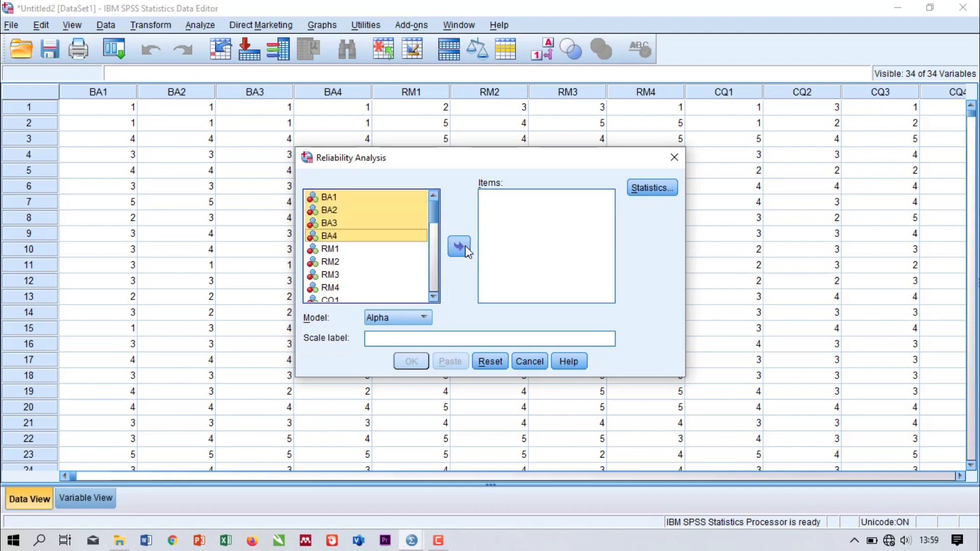
Add RM1, RM2, RM3 and RM4 as items and run the reliability analysis with the Alpha model.
left_click(360, 250)
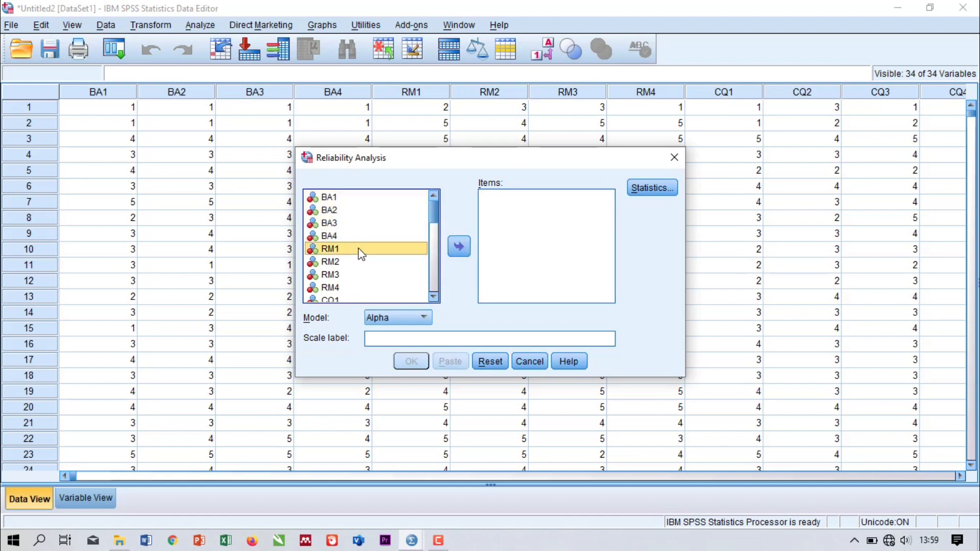
left_click(341, 262, "shift")
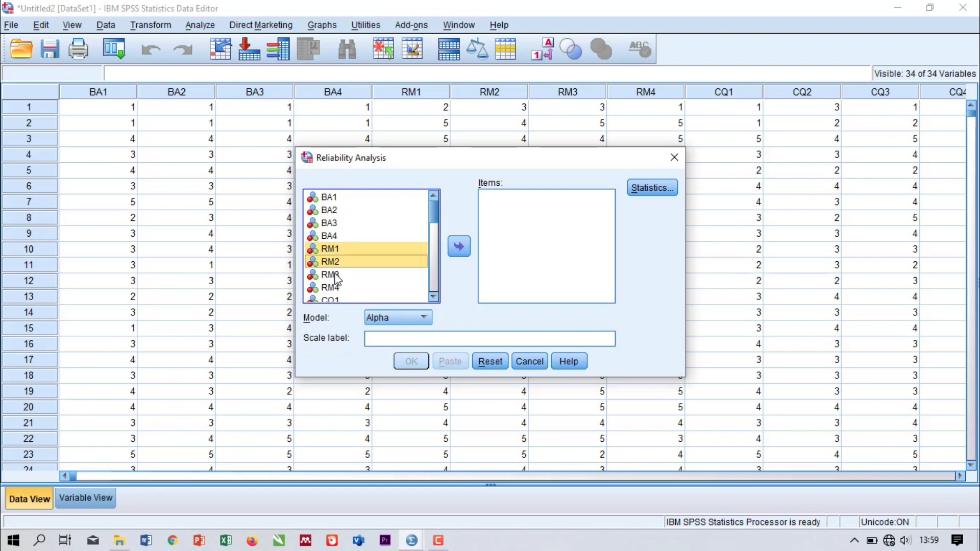
left_click(335, 275, "shift")
left_click(337, 288, "shift")
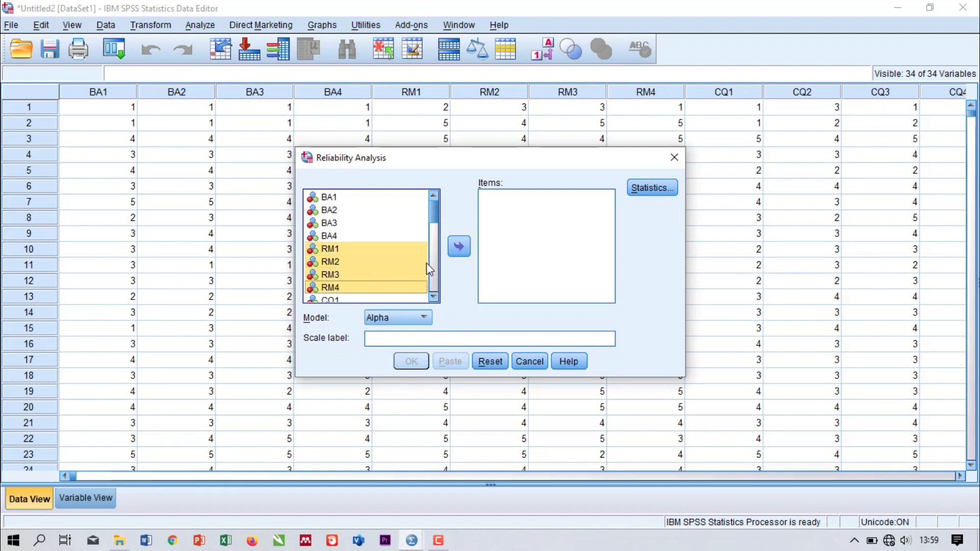
left_click(459, 247)
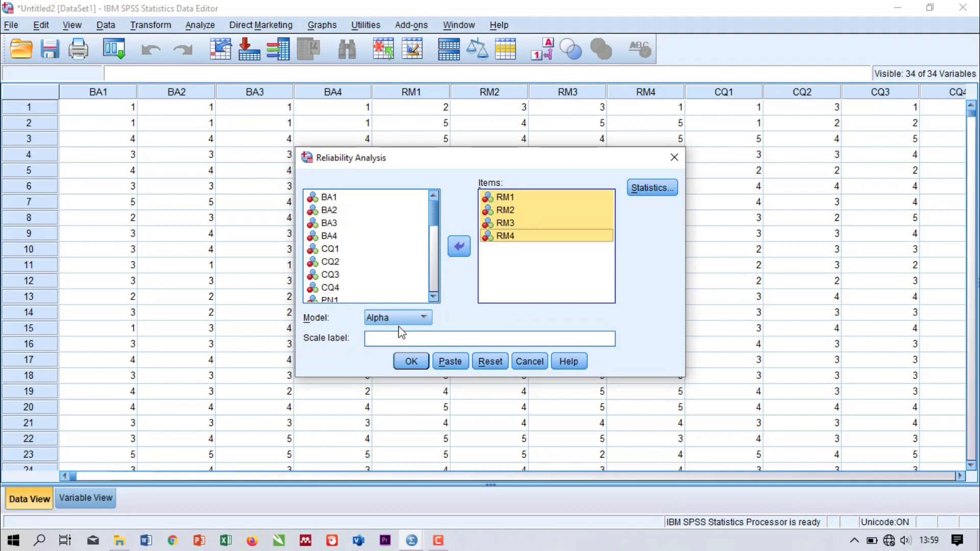
left_click(410, 361)
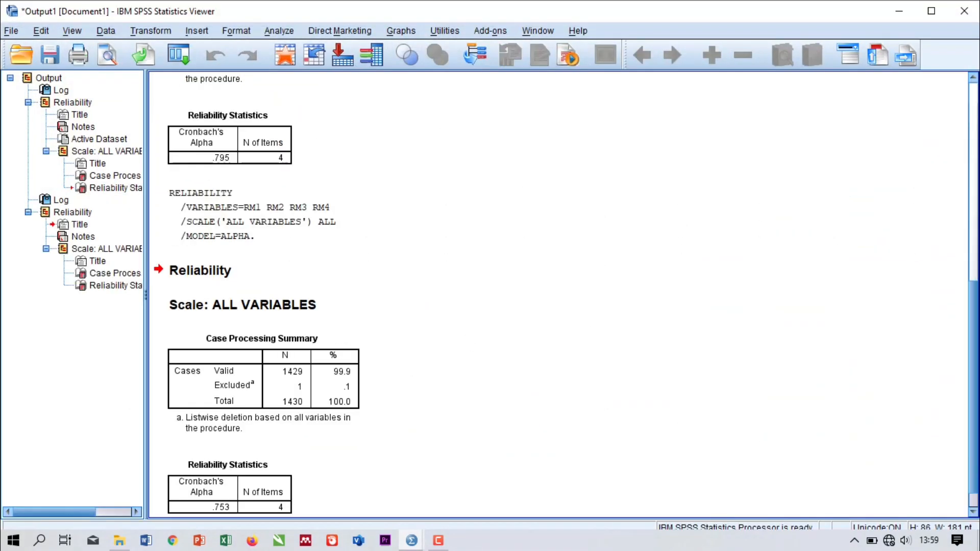
Examine the reliability output for the RM items and create a blank document in Word.
scroll(974, 298, "down", 2)
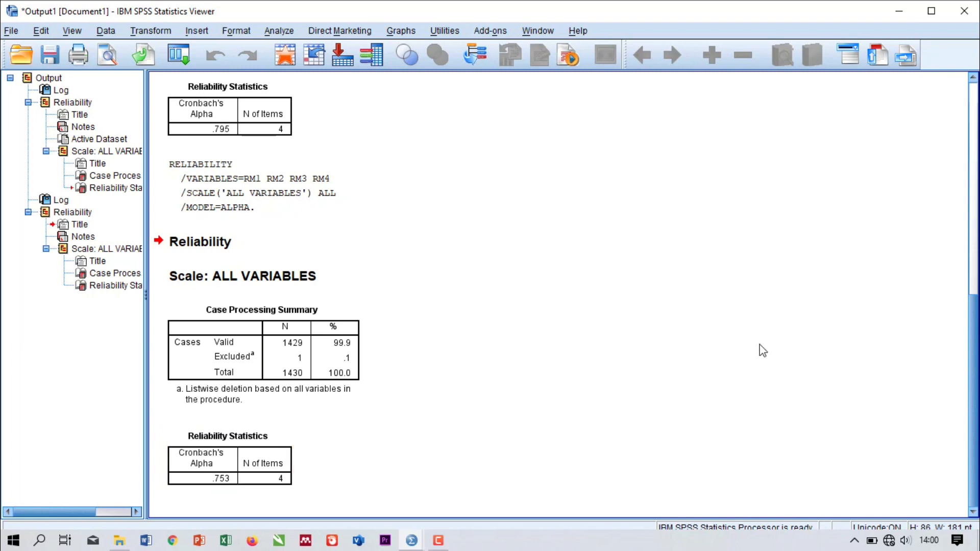
mouse_move(976, 316)
left_mouse_down()
mouse_move(977, 304)
mouse_move(978, 328)
left_mouse_up()
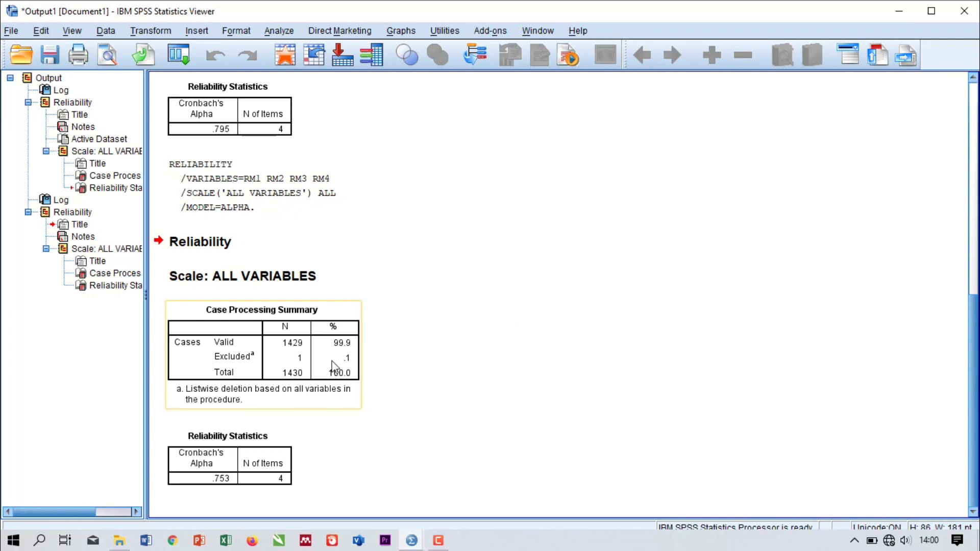
left_click(146, 539)
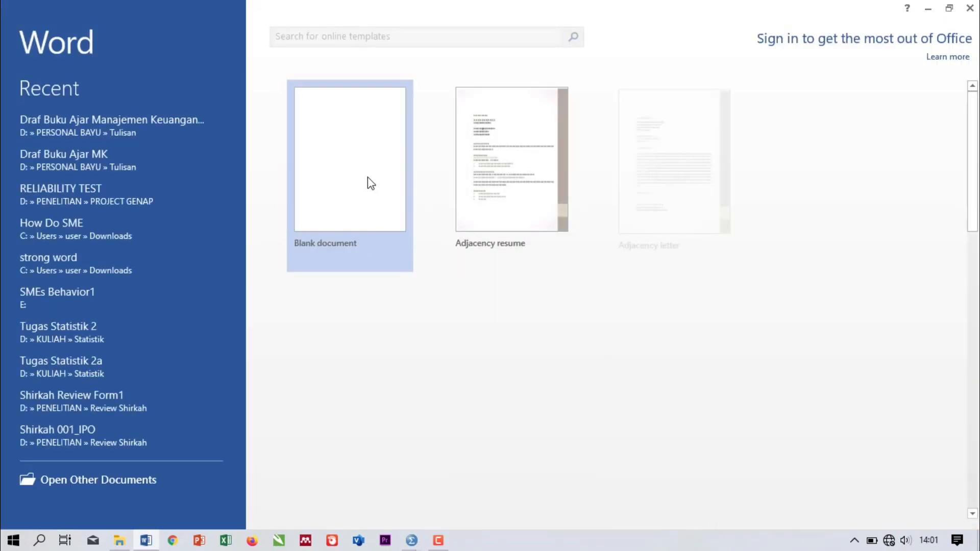
left_click(368, 178)
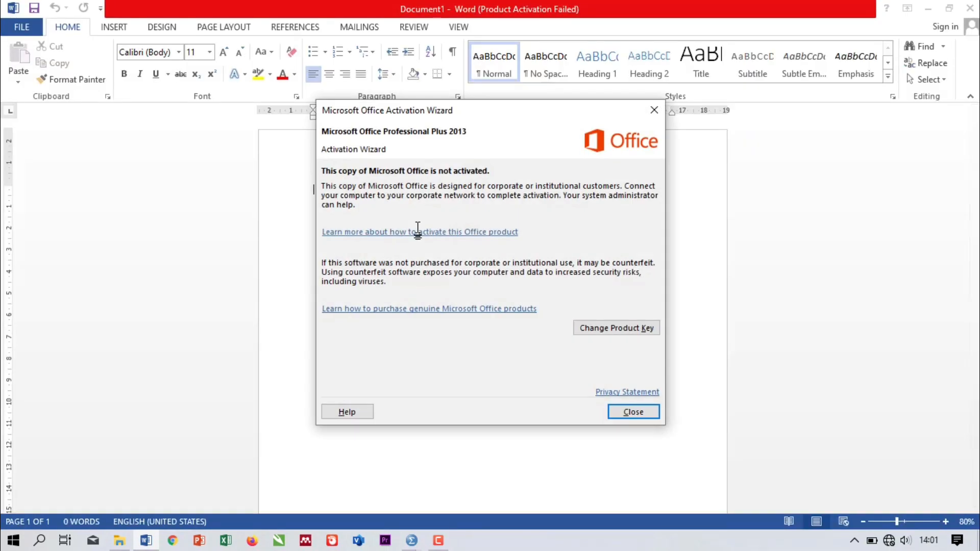
left_click(646, 418)
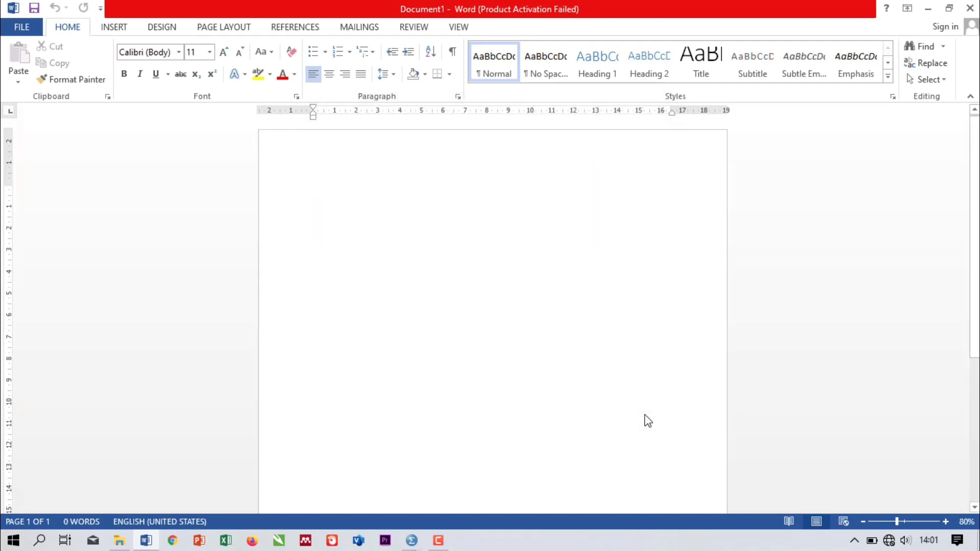
Enter the group and class line "KELOMPOK : 5 KELAS HES 4I" at the start of the document.
type("KE")
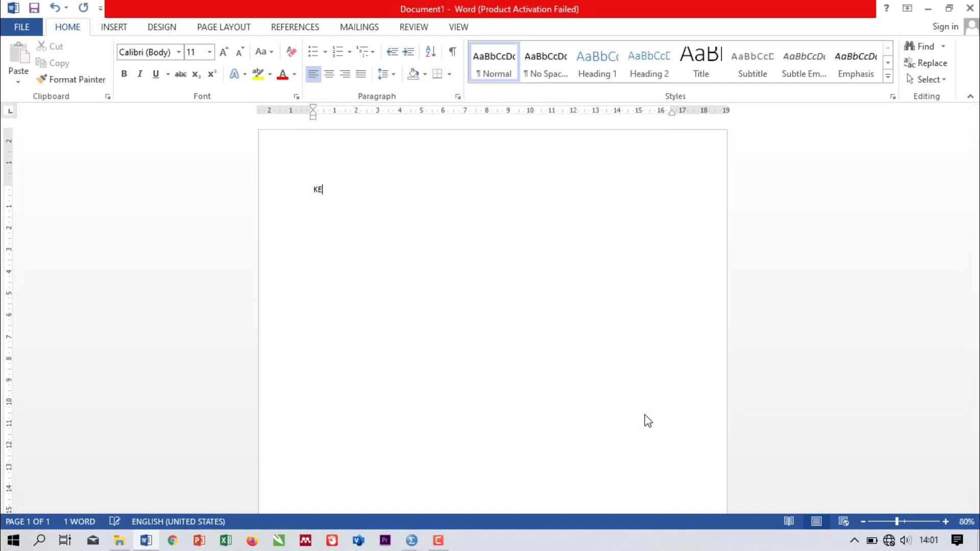
type("LOMP")
key("BackSpace")
type("MPOK : 5")
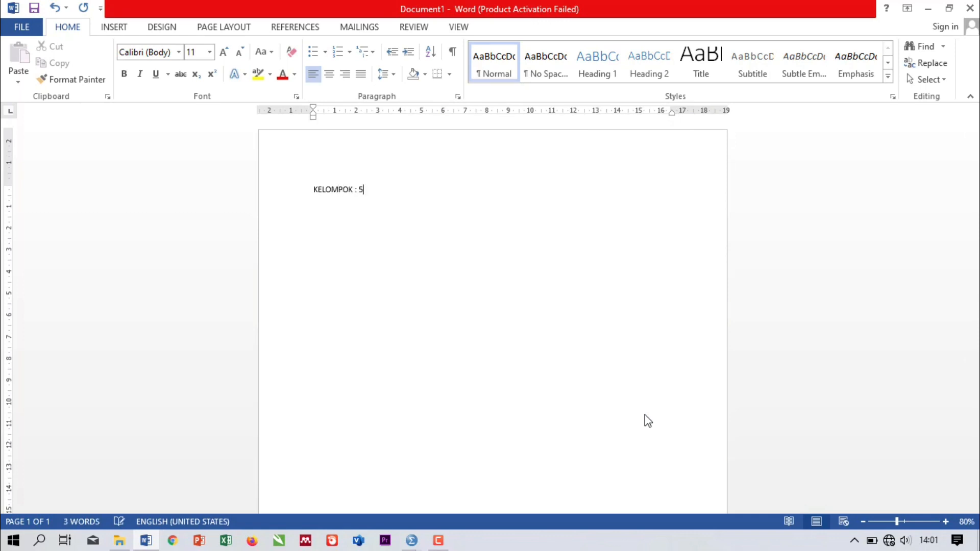
left_click(945, 522)
left_click(945, 521)
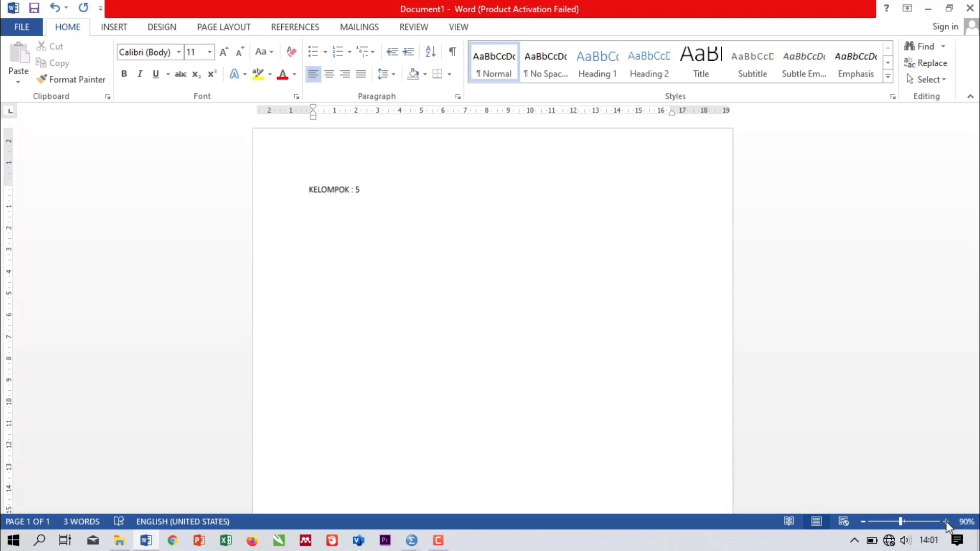
left_click(945, 522)
left_click(945, 522)
type("KELAS")
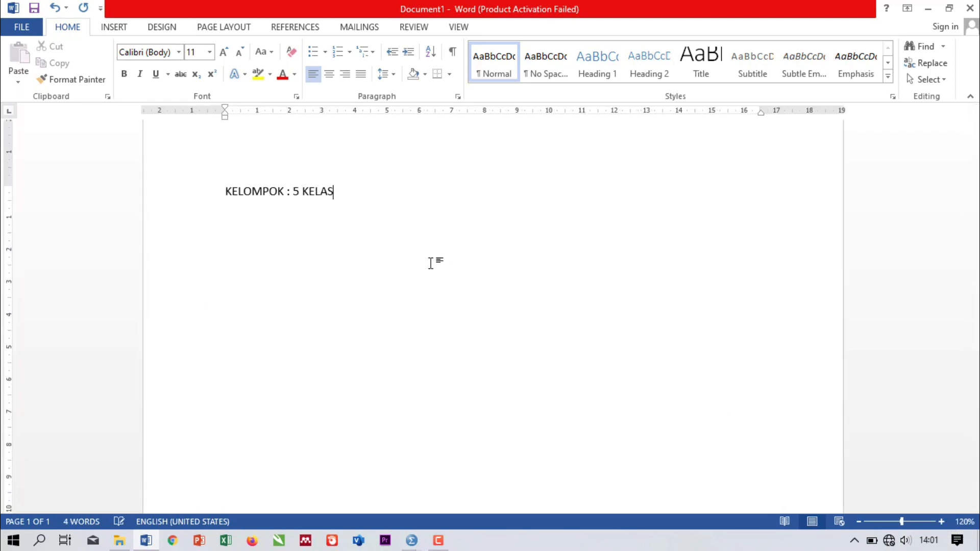
type(" HES 4I")
Add two member lines below the group line, "ANGGOTA 1 :" and "ANGGOTA 2 :".
type("ANGG")
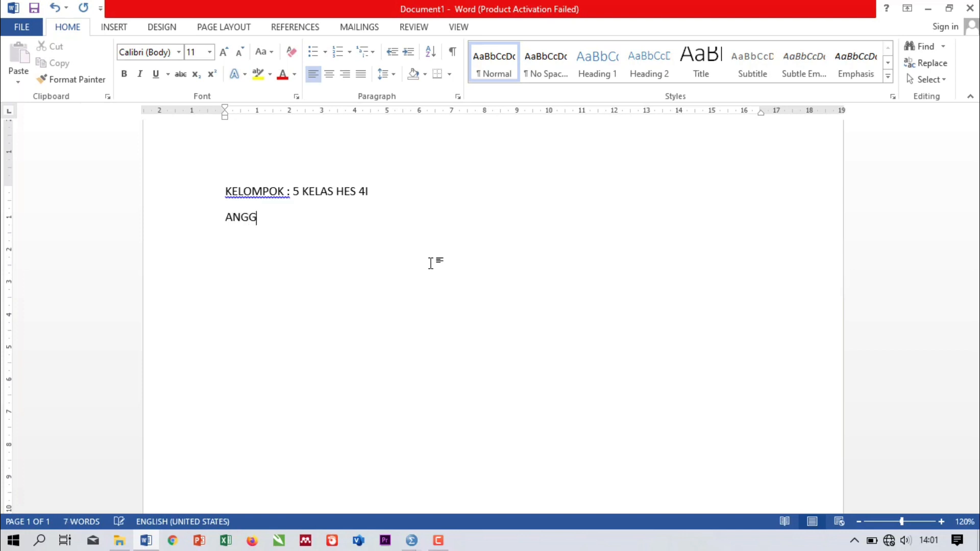
type("OTA : 1.")
key("Return")
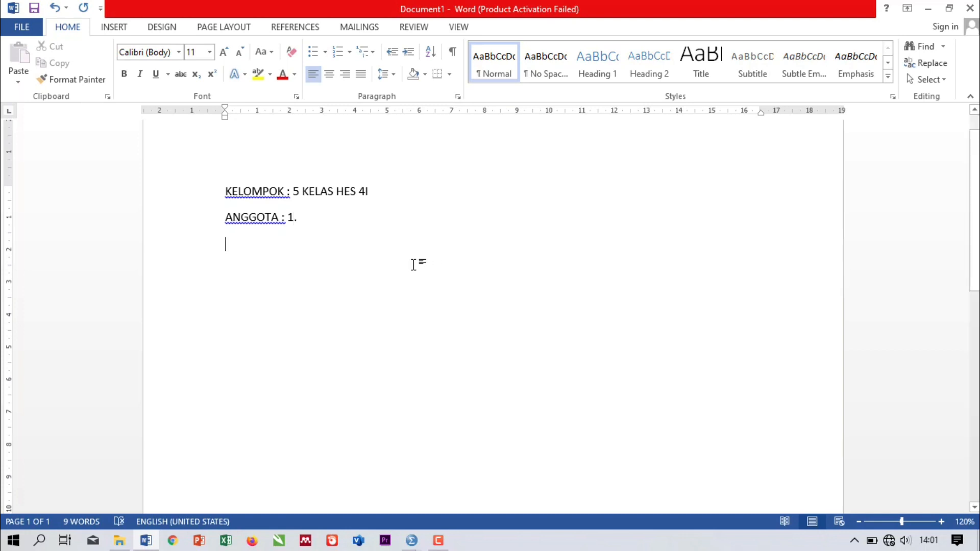
type("ANGGOT")
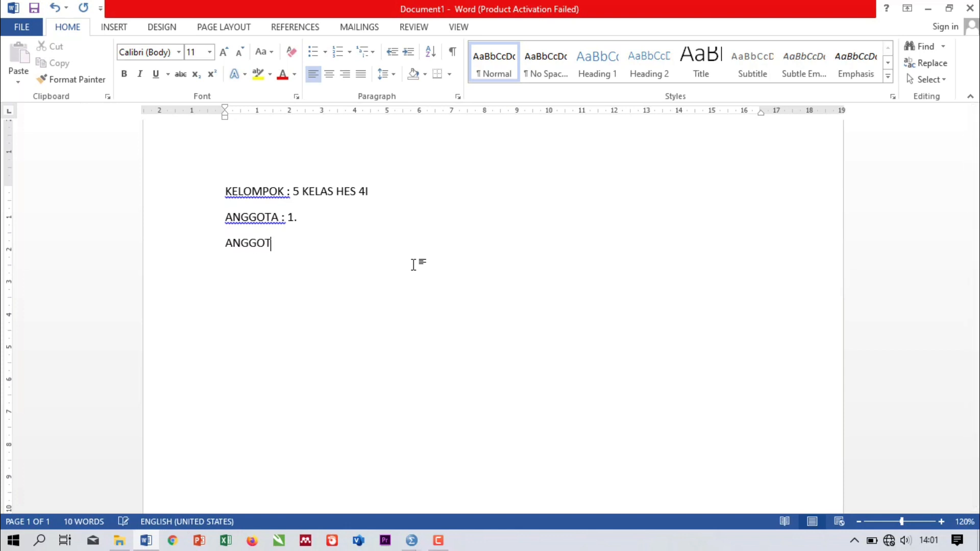
type("A :")
key("BackSpace")
key("BackSpace")
key("Up")
key("Right")
key("Right")
key("Right")
key("Right")
key("BackSpace")
key("BackSpace")
key("BackSpace")
key("BackSpace")
key("BackSpace")
type("1 ")
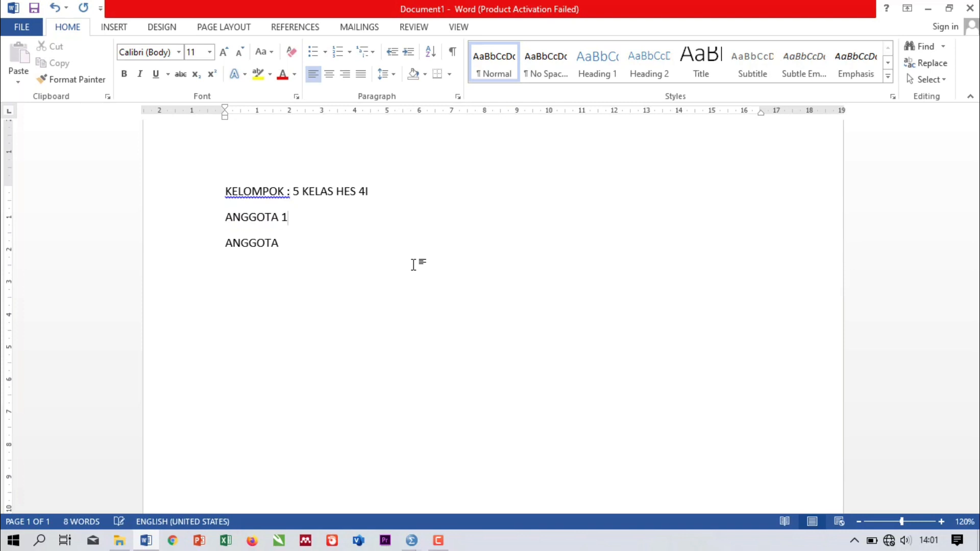
type(":")
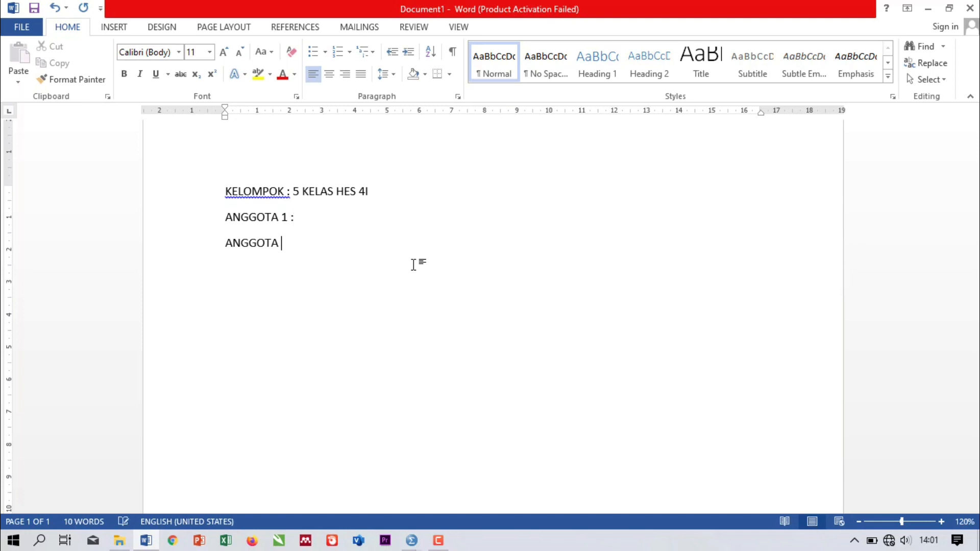
type("2 :")
Add the heading "HASIL UJI RELIABILITAS" with the lettered list item "A. BRAND AWARNESS" beneath it.
key("Return")
type("HASIL U")
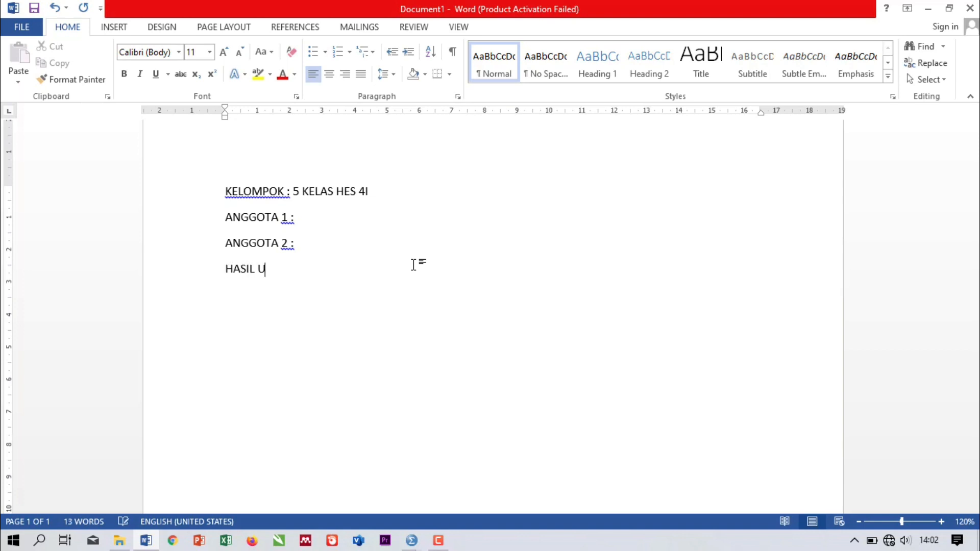
type("JI RELIABILITAS")
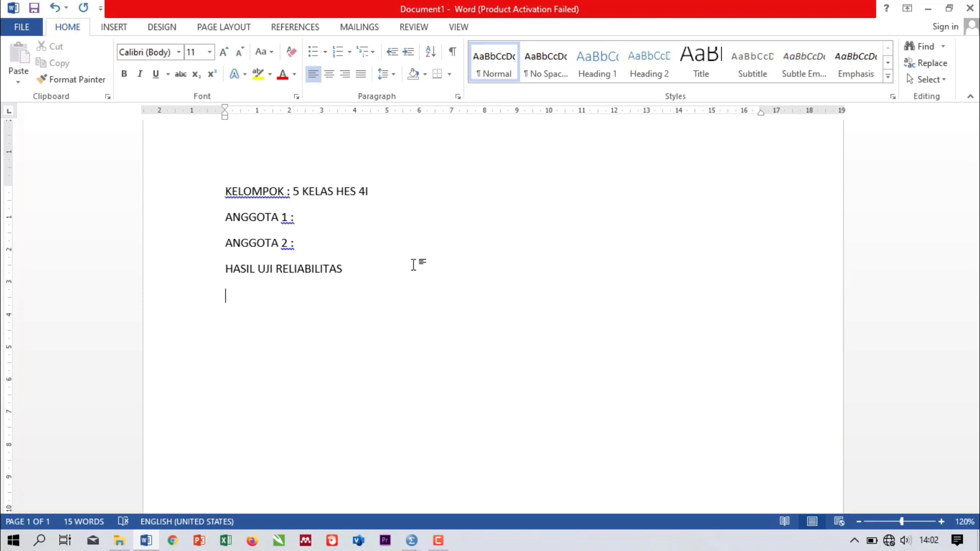
key("Return")
type("1")
key("BackSpace")
type("A. BRAND AWARNESS")
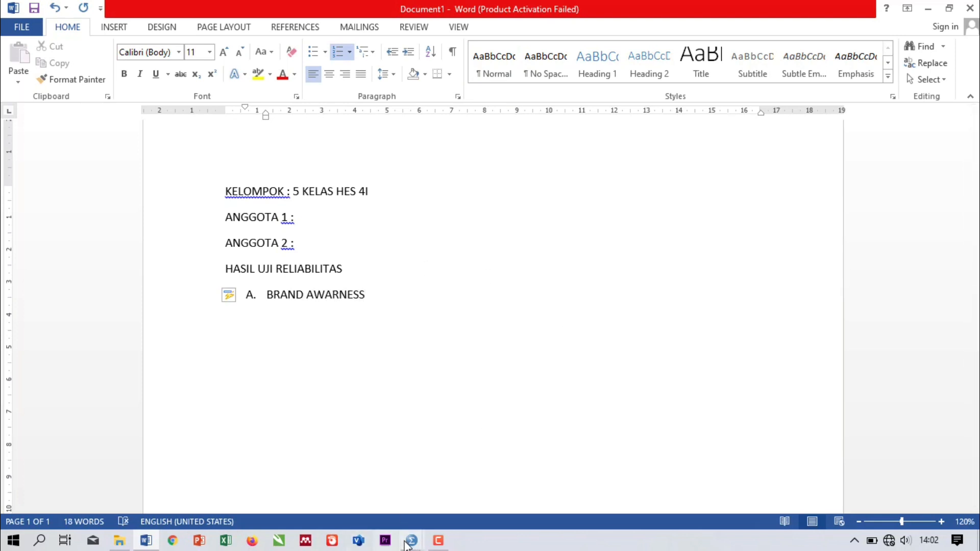
Switch to the SPSS output and copy the Reliability Statistics table of the first (BA) analysis.
mouse_move(408, 542)
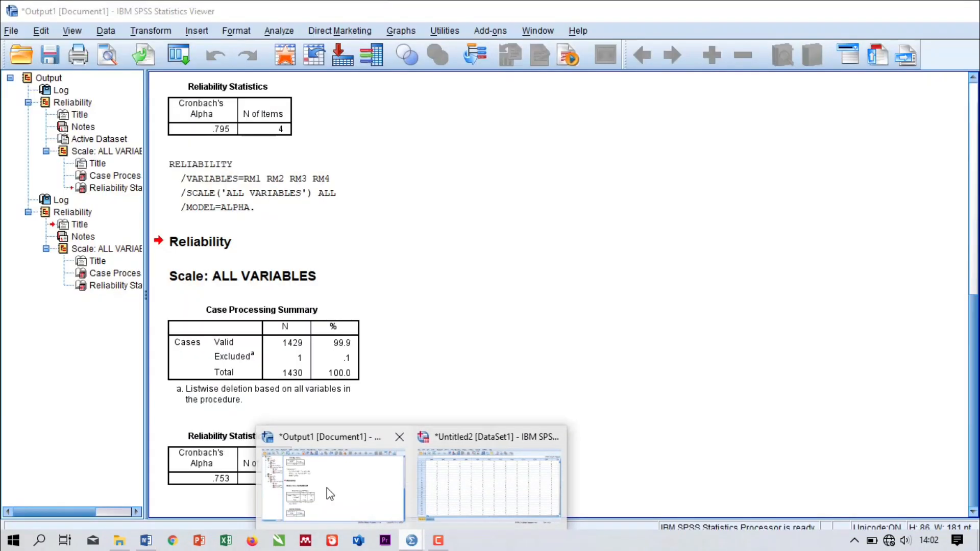
left_click(327, 488)
left_click(229, 463)
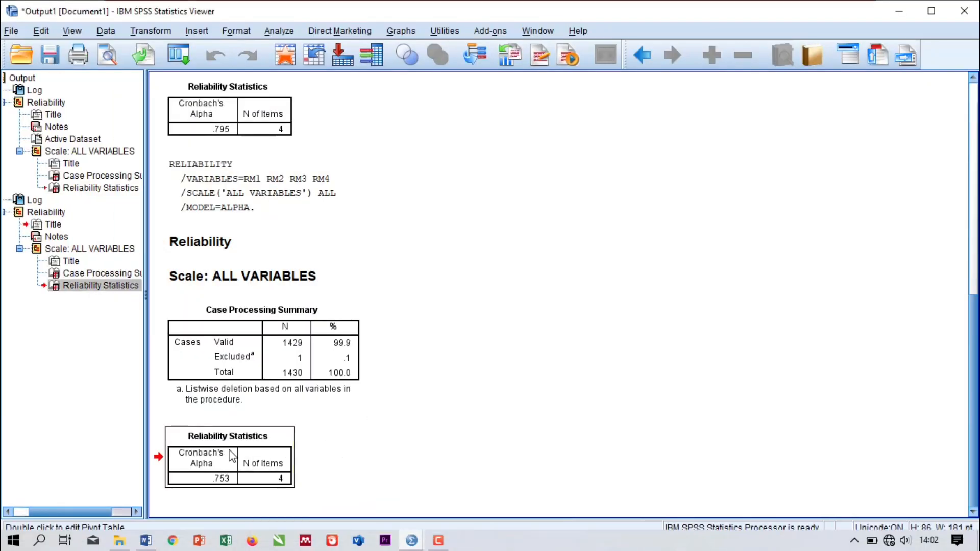
left_click(268, 133)
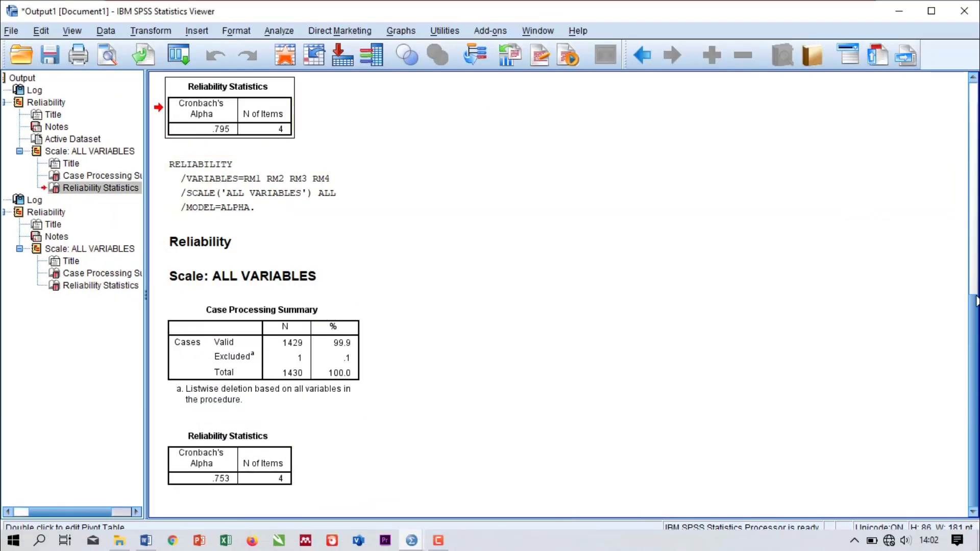
scroll(972, 296, "up", 5)
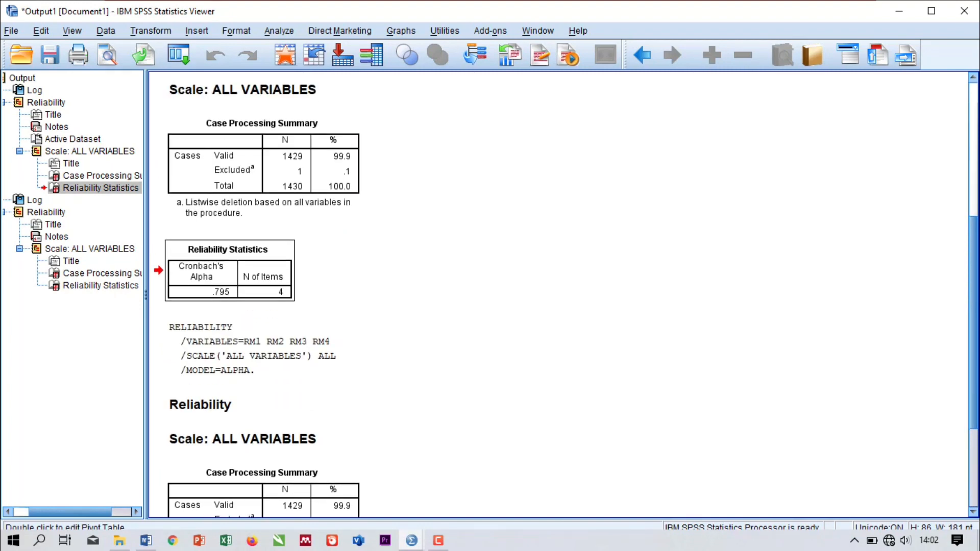
right_click(256, 296)
left_click(276, 320)
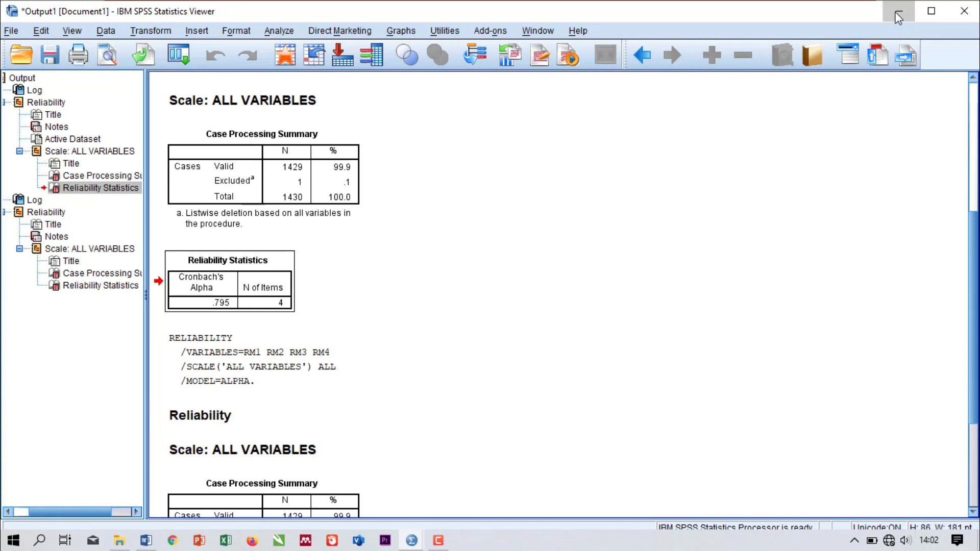
Return to the Word document and paste the copied table on an unlettered line below "BRAND AWARNESS".
key("alt+Tab")
left_click(289, 320)
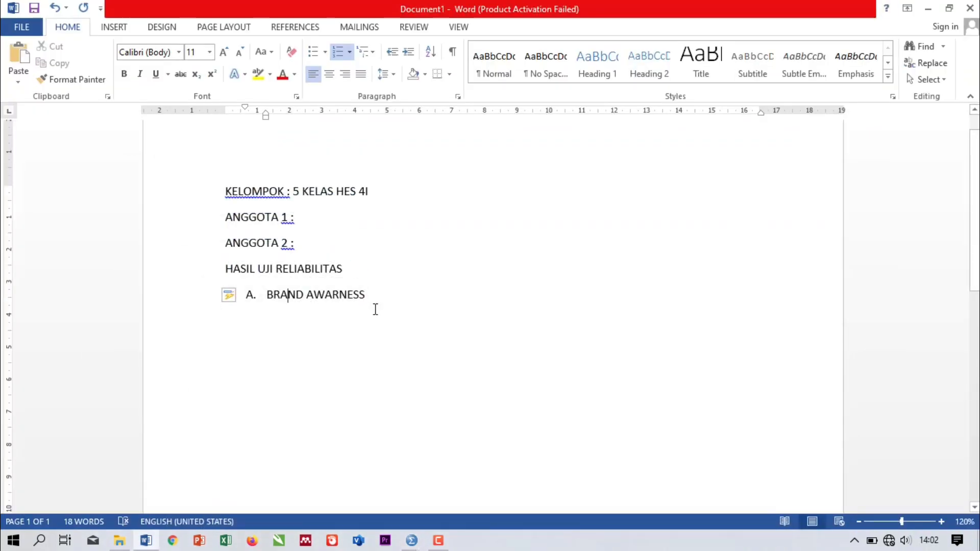
left_click(382, 296)
key("Return")
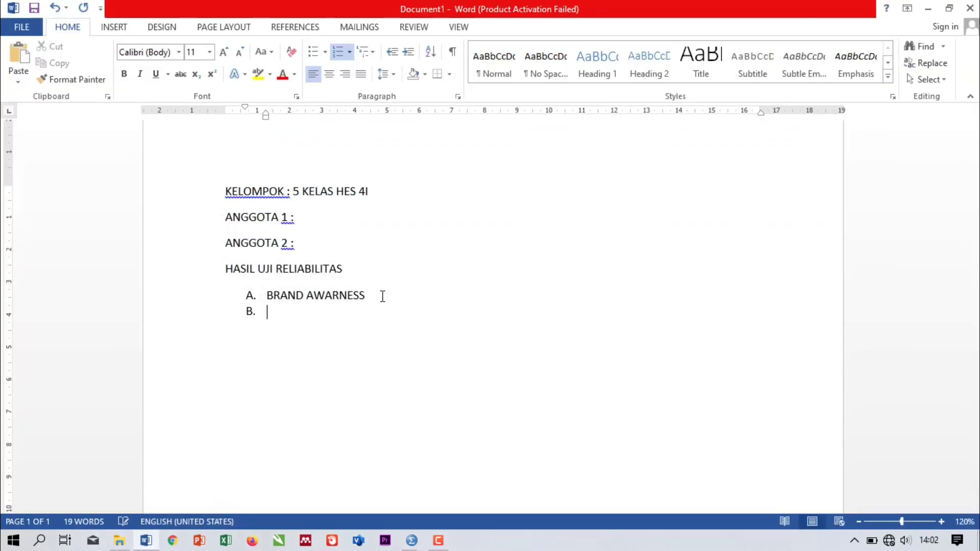
key("BackSpace")
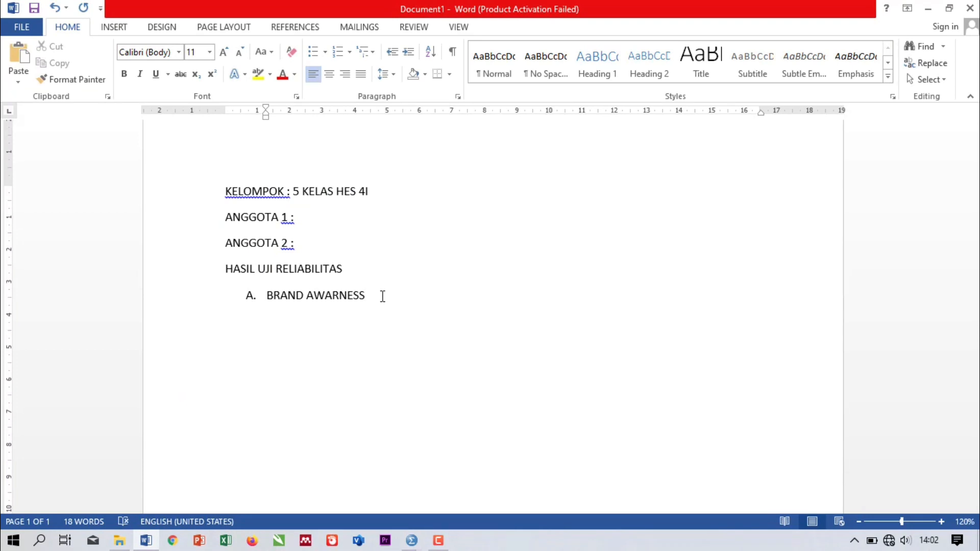
key("ctrl+v")
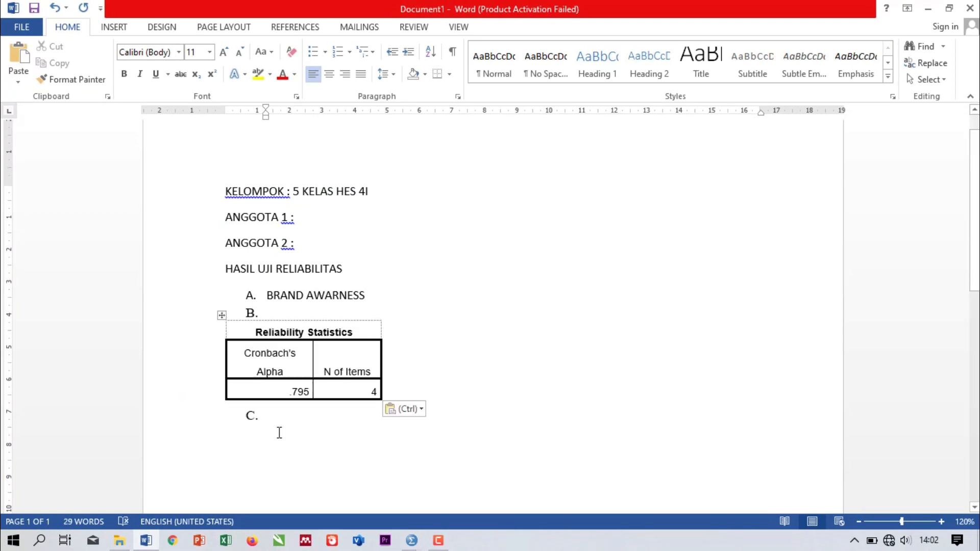
Remove the empty list letters B and C around the pasted Reliability Statistics table.
left_click(266, 413)
key("BackSpace")
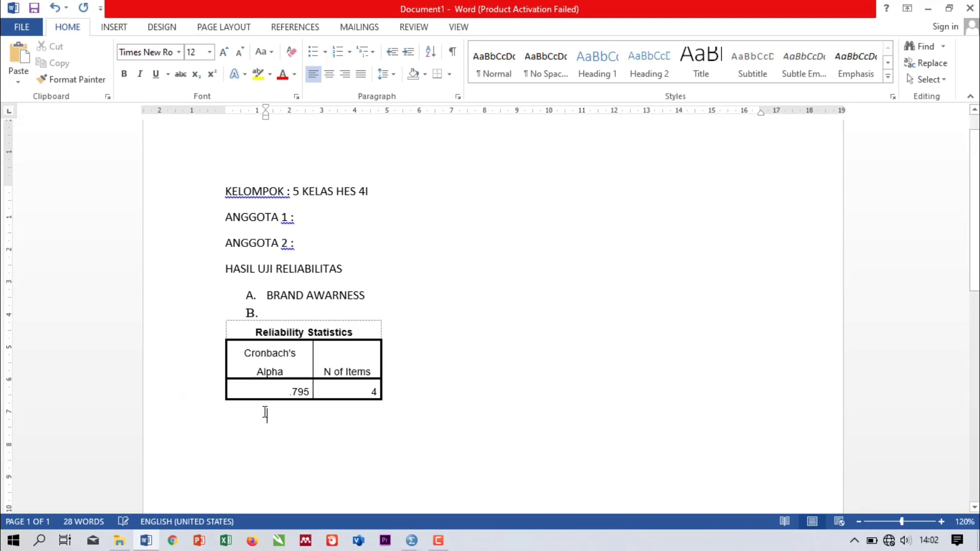
left_click(271, 311)
key("BackSpace")
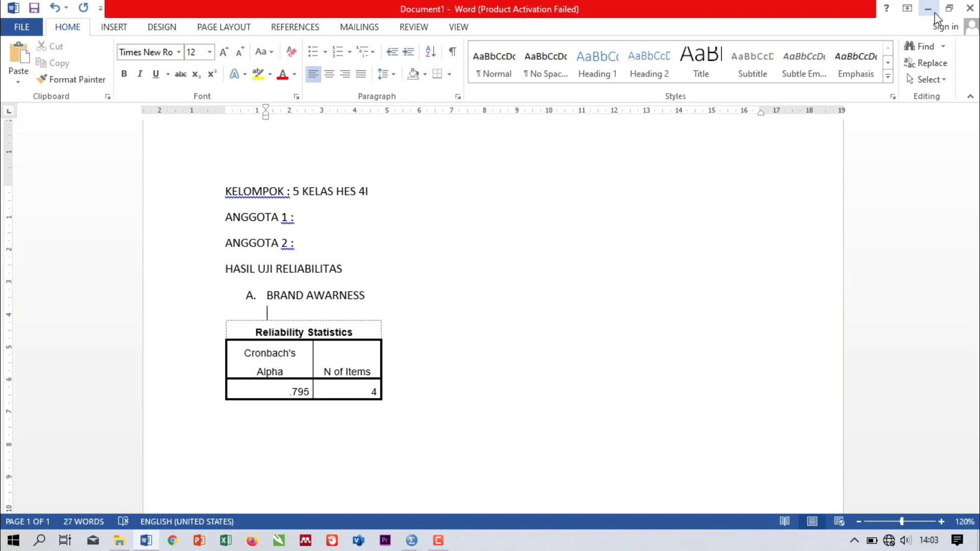
left_click(439, 545)
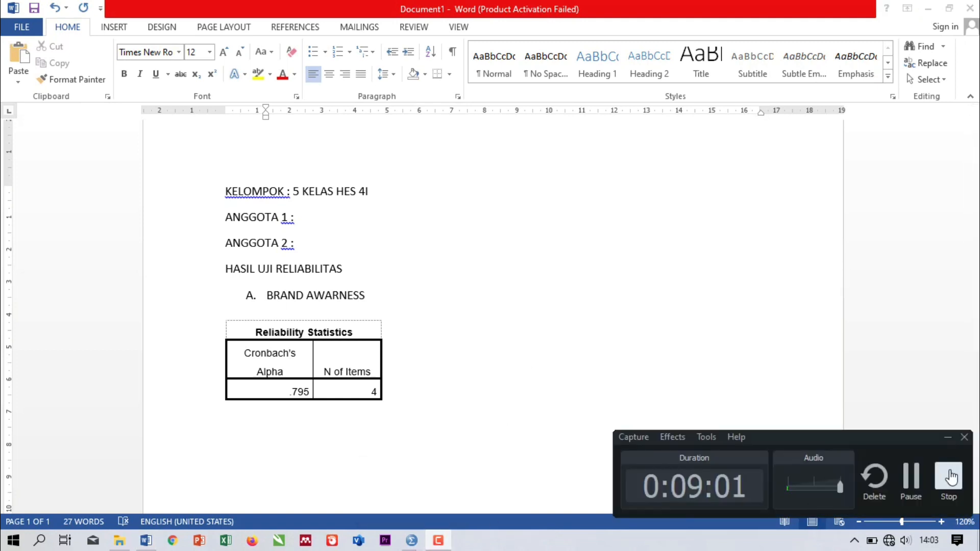